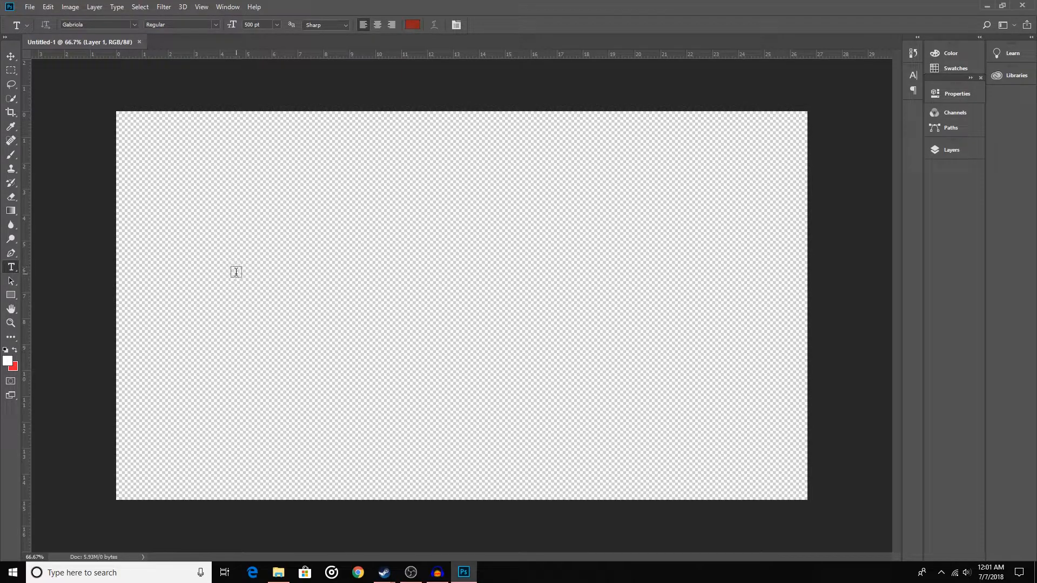
# - Paste the copied photo of the man with the headset onto the empty canvas
pyautogui.hotkey('ctrl', 'v')
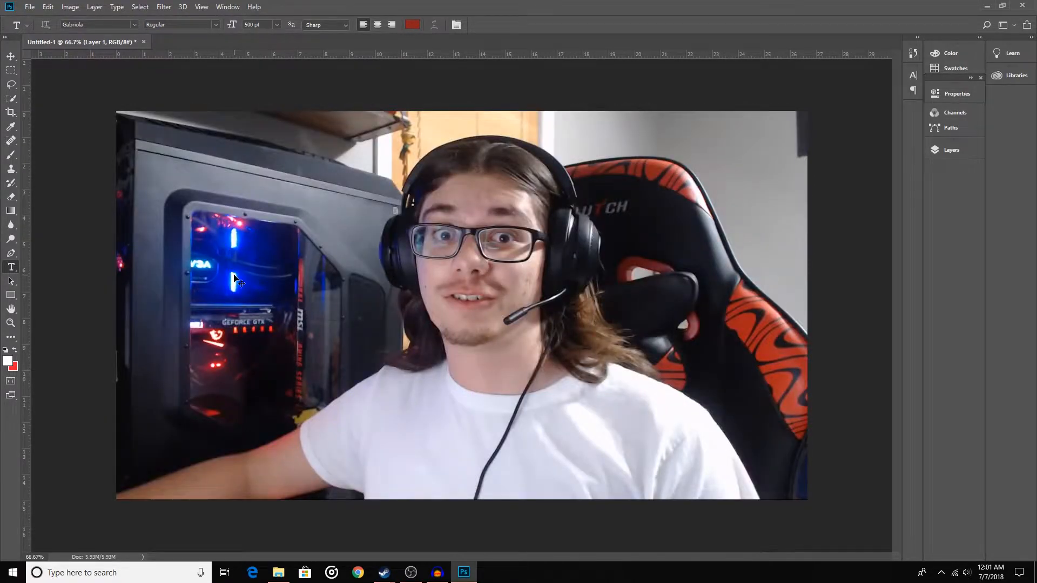
pyautogui.hotkey('ctrl', 'z')
pyautogui.click(48, 7)
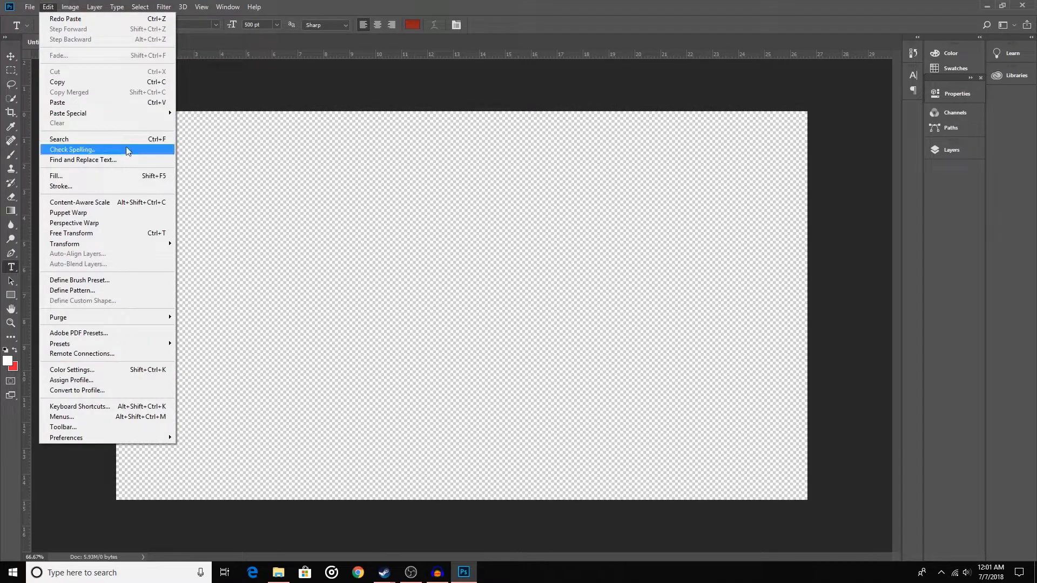
pyautogui.click(111, 102)
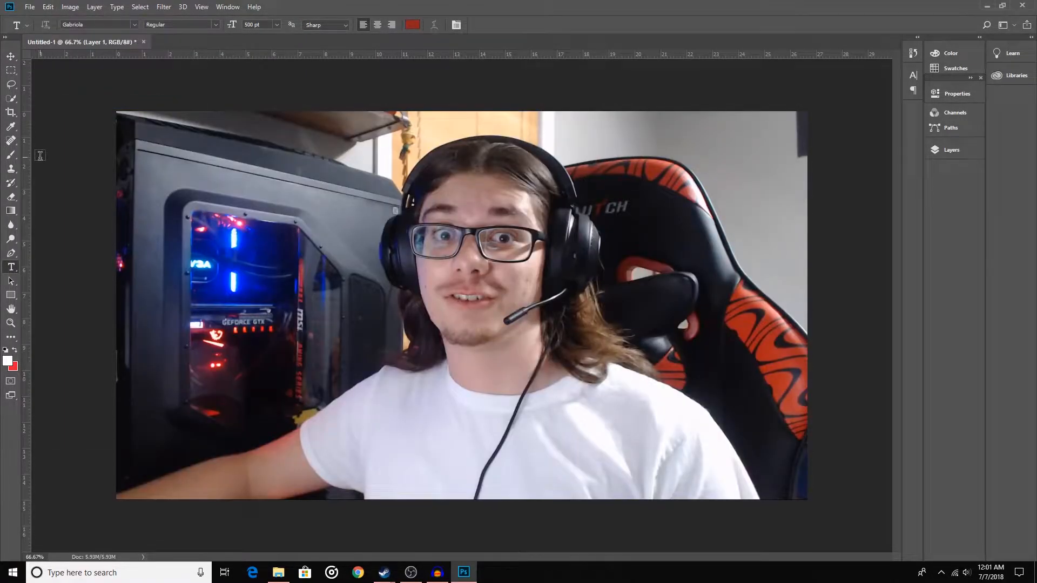
# - Start a Pen tool path below the shirt's lower edge and trace the sleeve's underside to where it meets the arm
pyautogui.click(11, 253)
pyautogui.hotkey('ctrl', '+')
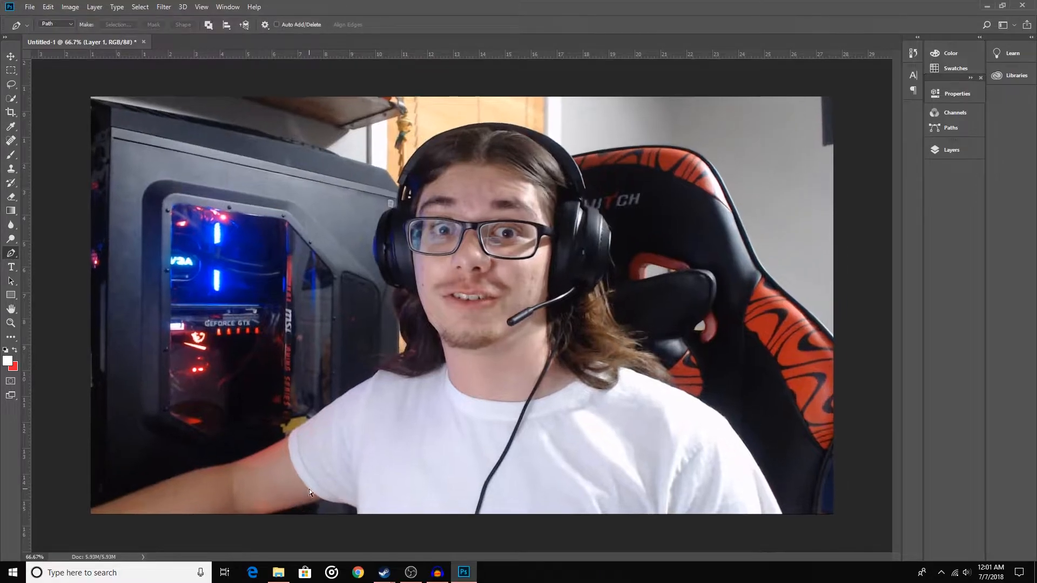
pyautogui.hotkey('ctrl', '+')
pyautogui.scroll(-5, 309, 489)
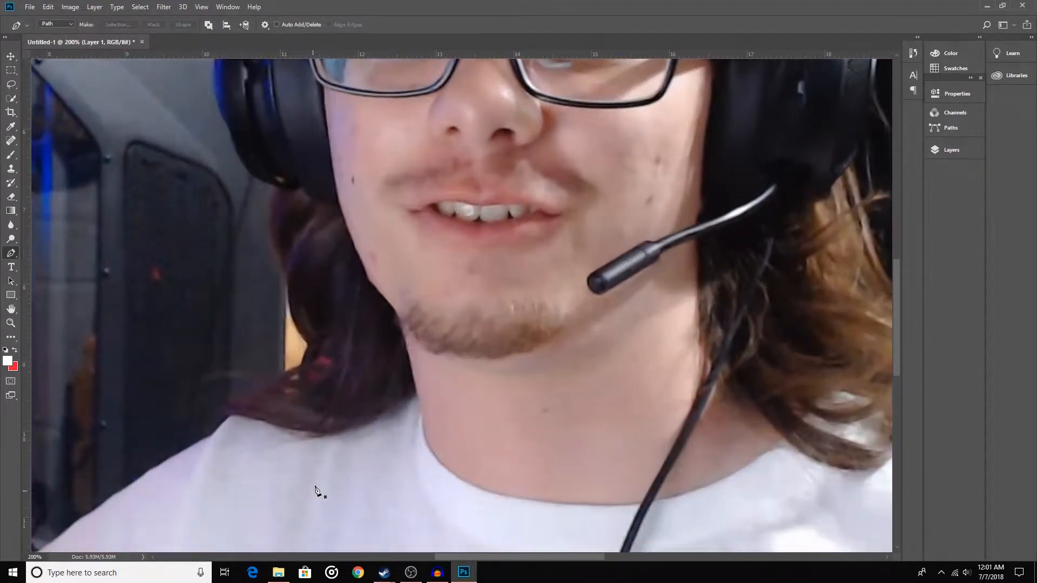
pyautogui.scroll(-1, 291, 458)
pyautogui.hscroll(-5, 292, 458)
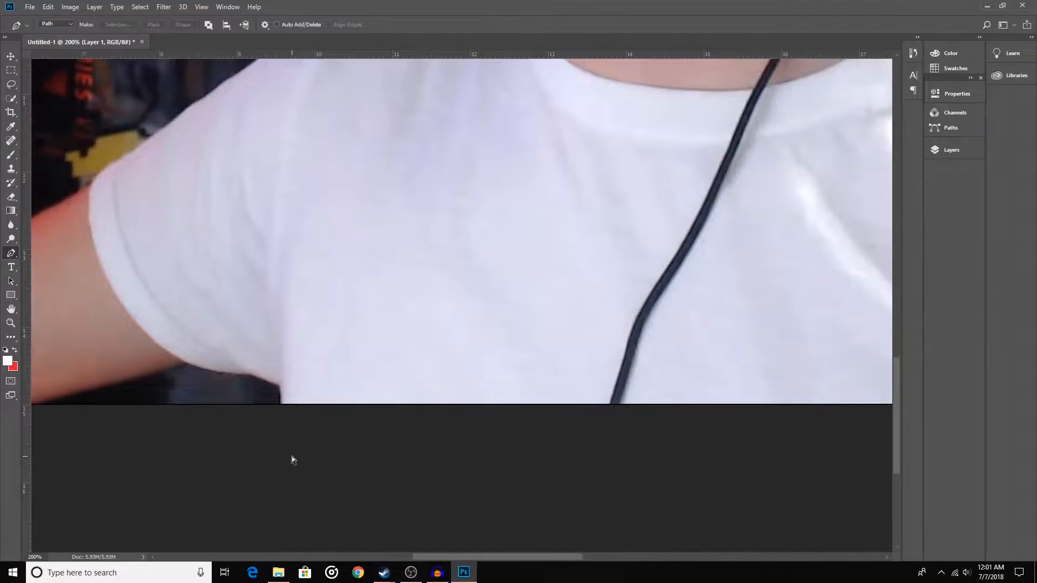
pyautogui.hscroll(-2, 292, 457)
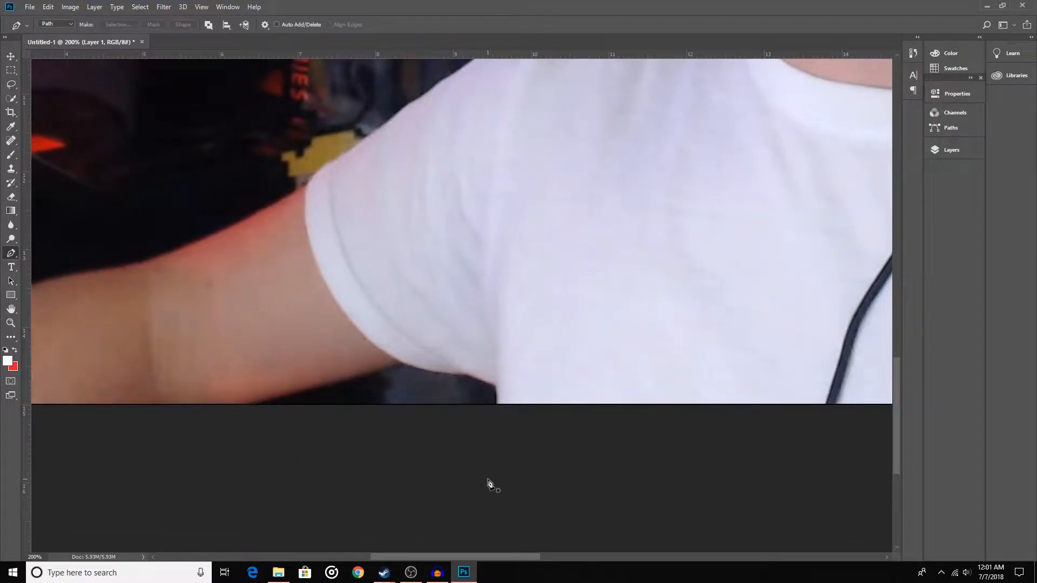
pyautogui.click(498, 413)
pyautogui.moveTo(496, 392); pyautogui.dragTo(487, 385)
pyautogui.moveTo(474, 378); pyautogui.dragTo(467, 374)
pyautogui.click(456, 374)
pyautogui.moveTo(401, 361); pyautogui.dragTo(371, 350)
# - Continue the path along the underside of the upper arm to just below the photo's lower edge
pyautogui.moveTo(373, 358)
pyautogui.mouseDown()
pyautogui.moveTo(390, 369)
pyautogui.moveTo(376, 362)
pyautogui.moveTo(381, 371)
pyautogui.mouseUp()
pyautogui.click(298, 391)
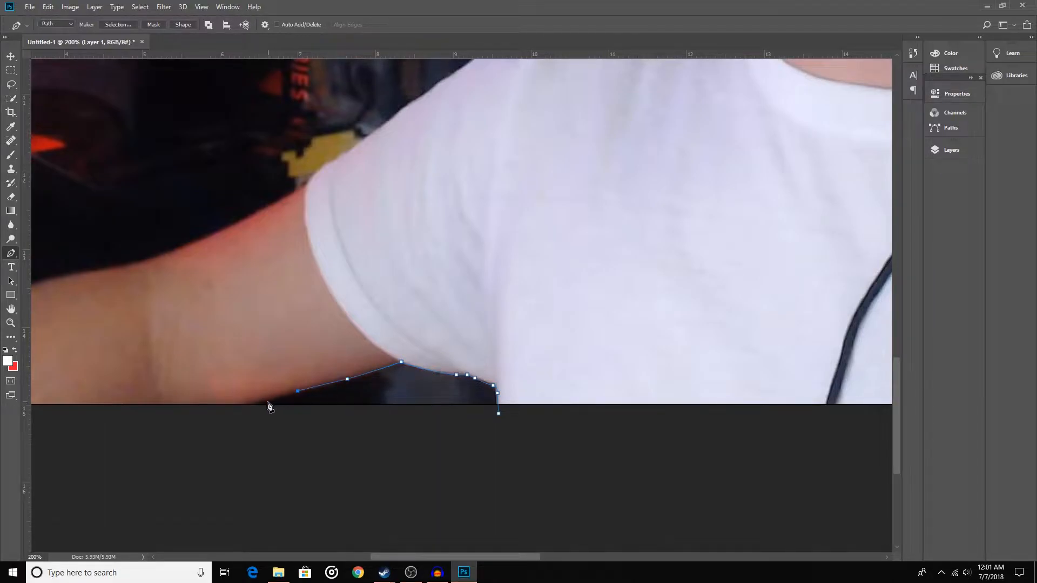
pyautogui.click(239, 409)
# - Carry the path outside the canvas beneath the forearm and around to where the forearm's upper edge meets the photo border
pyautogui.hscroll(-4, 222, 425)
pyautogui.hscroll(-6, 202, 429)
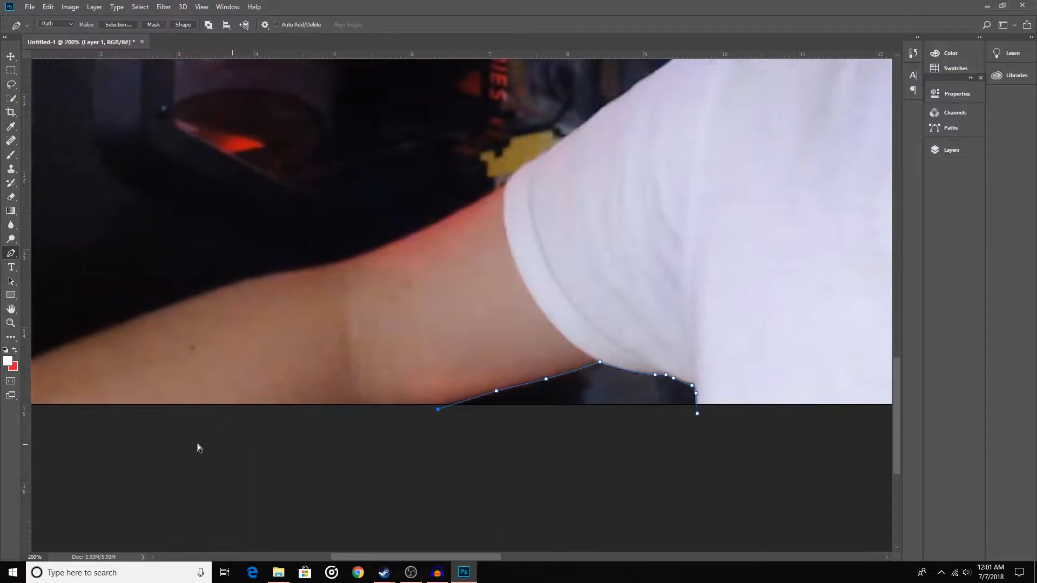
pyautogui.click(235, 453)
pyautogui.hscroll(-8, 208, 473)
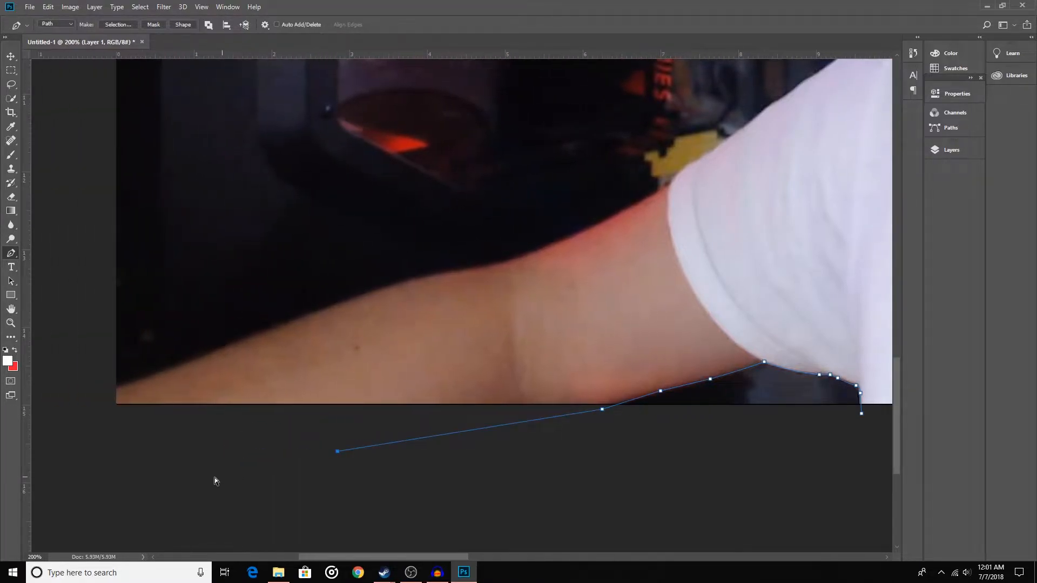
pyautogui.click(236, 472)
pyautogui.click(183, 420)
pyautogui.click(186, 397)
pyautogui.click(219, 389)
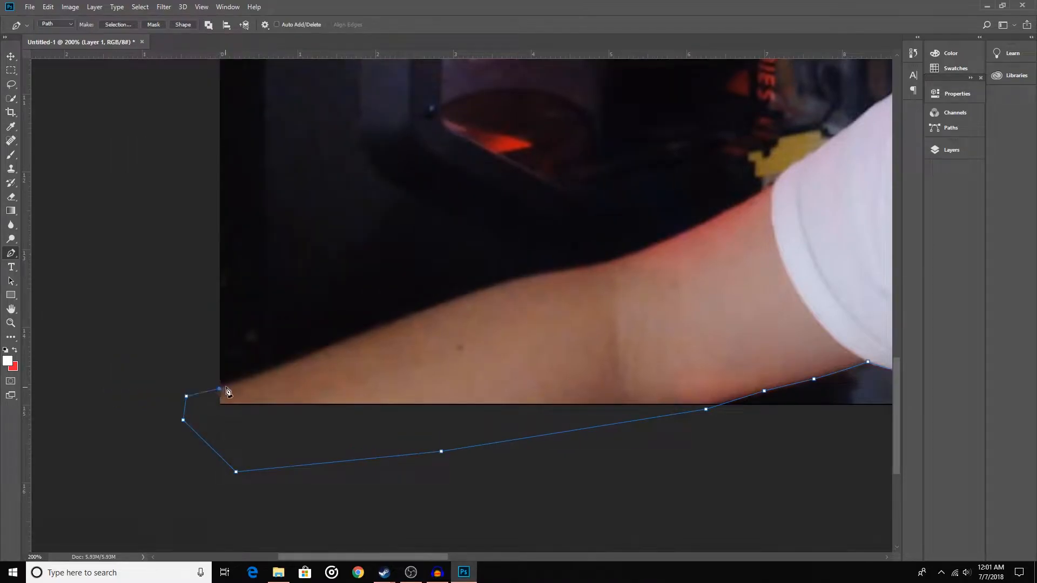
# - Trace the upper edge of the forearm with path points past the elbow towards the sleeve
pyautogui.hscroll(2, 227, 386)
pyautogui.click(260, 356)
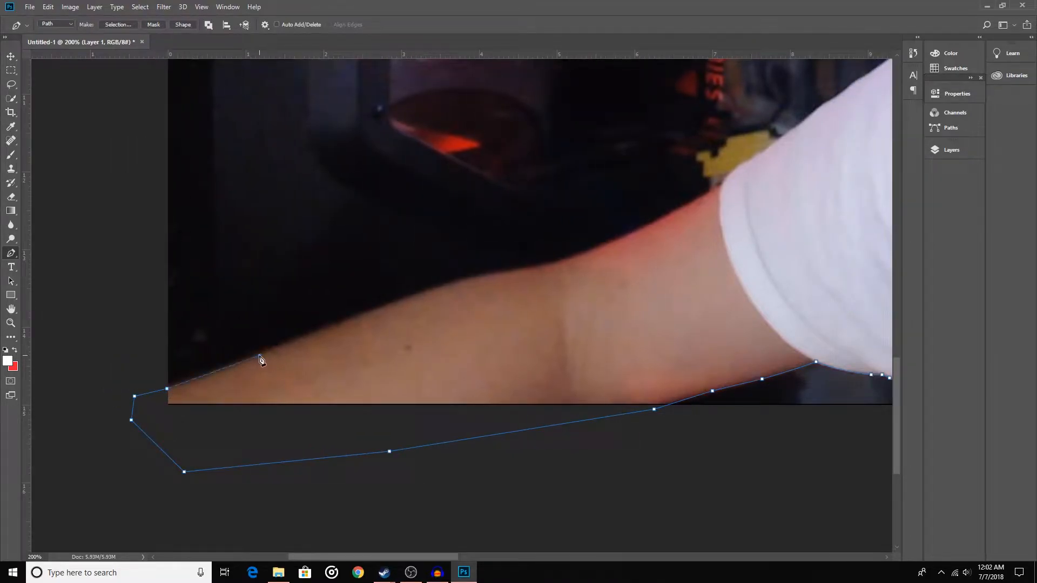
pyautogui.click(333, 327)
pyautogui.moveTo(453, 283); pyautogui.dragTo(468, 282)
pyautogui.click(470, 283)
pyautogui.hotkey('ctrl', 'z')
pyautogui.moveTo(535, 267); pyautogui.dragTo(549, 265)
pyautogui.click(596, 247)
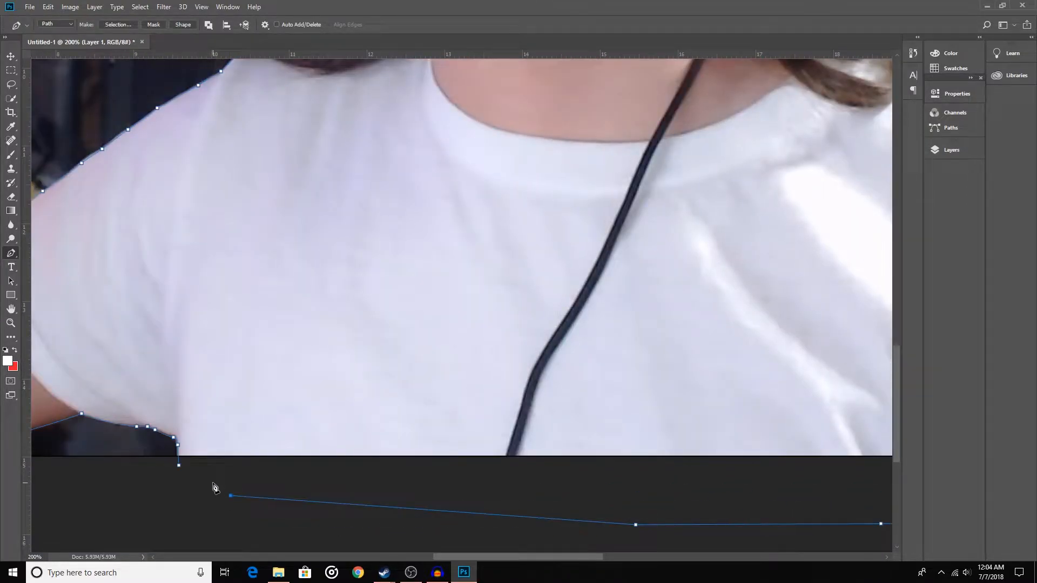
# - Close the path around the person and convert it to a new anti-aliased selection with a 0.5-pixel feather radius
pyautogui.click(180, 466)
pyautogui.hotkey('ctrl', '-')
pyautogui.hotkey('ctrl', '-')
pyautogui.hotkey('ctrl', '-')
pyautogui.hotkey('ctrl', '+')
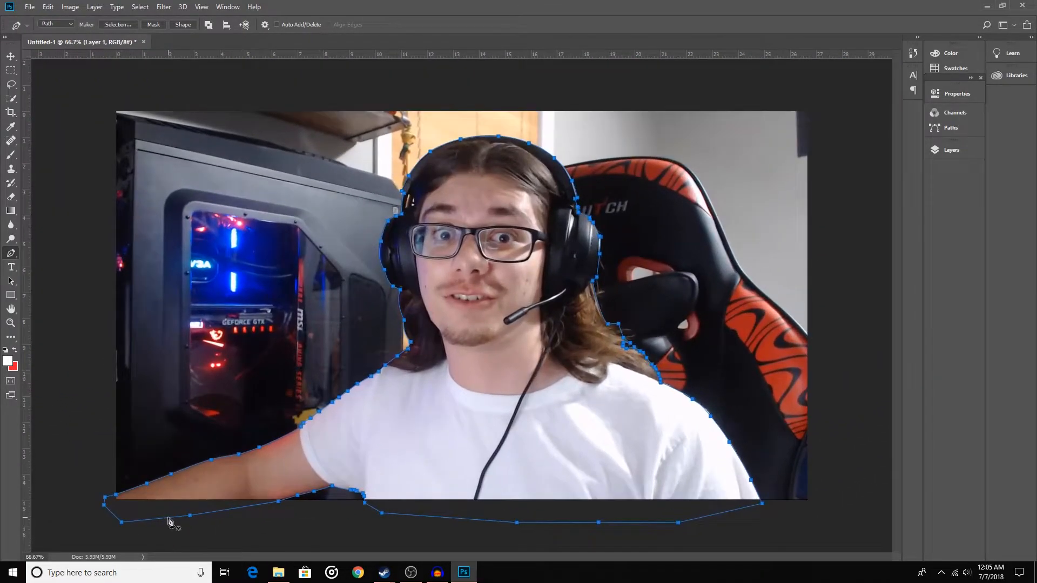
pyautogui.click(118, 25)
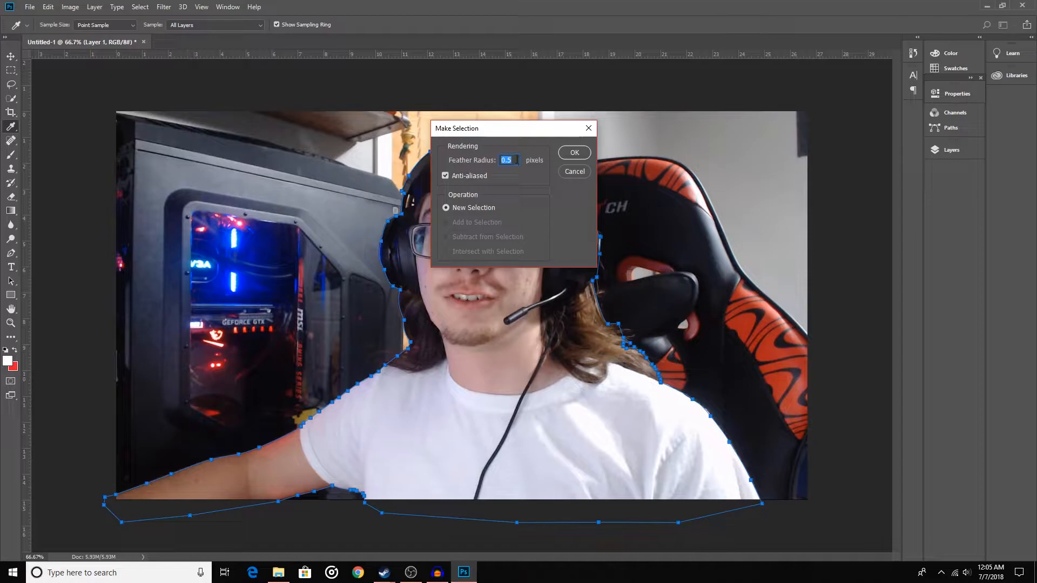
pyautogui.click(576, 153)
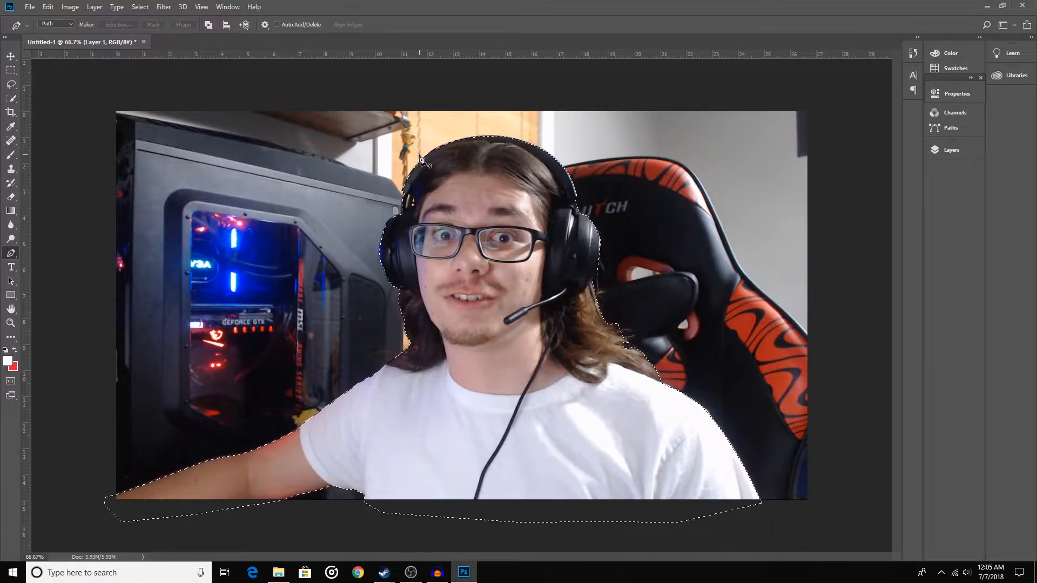
# - Invert the selection and delete the background around the person on Layer 1
pyautogui.hotkey('ctrl', 'shift', 'i')
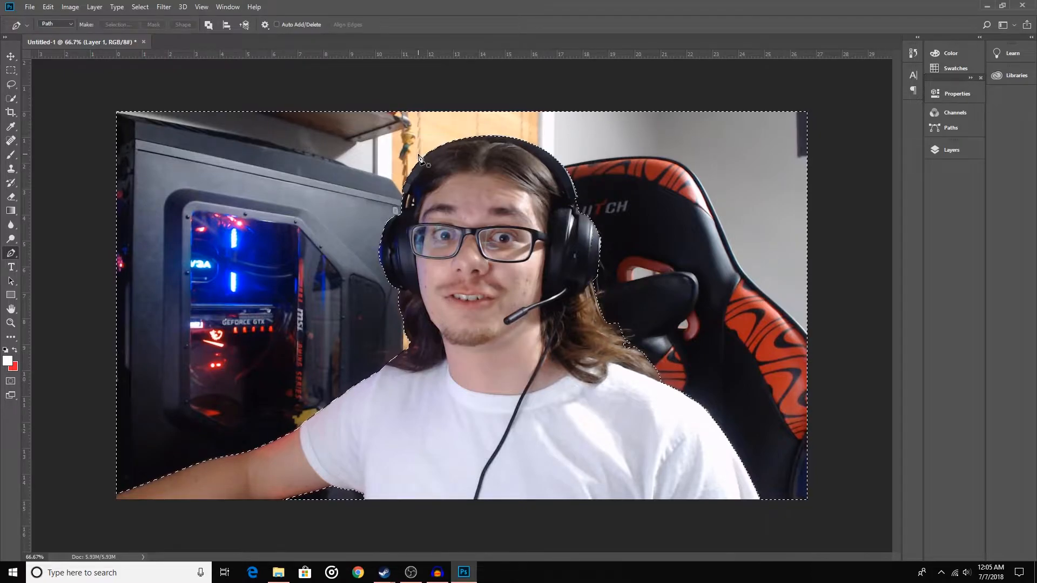
pyautogui.click(949, 151)
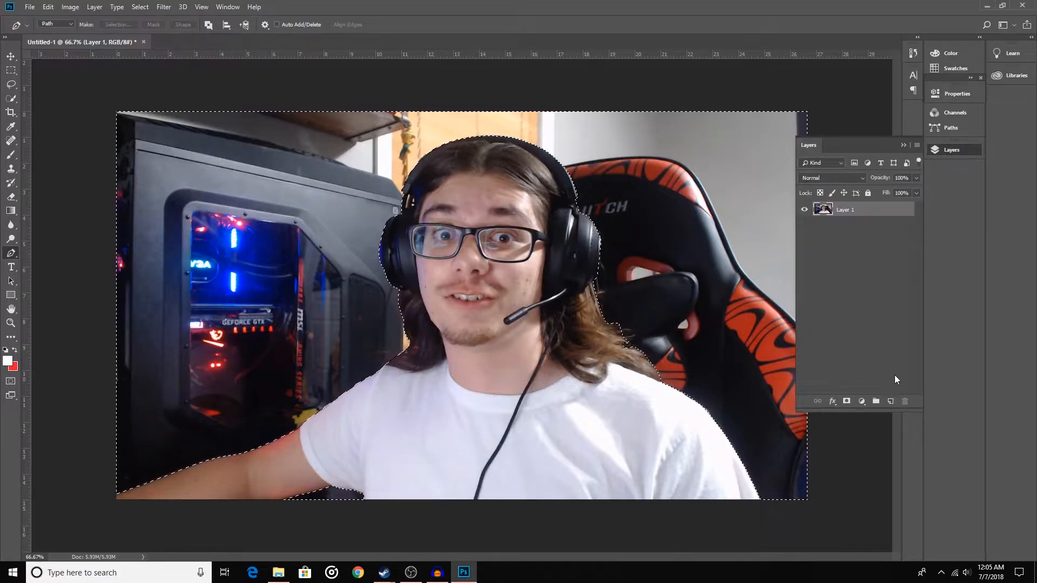
pyautogui.click(903, 144)
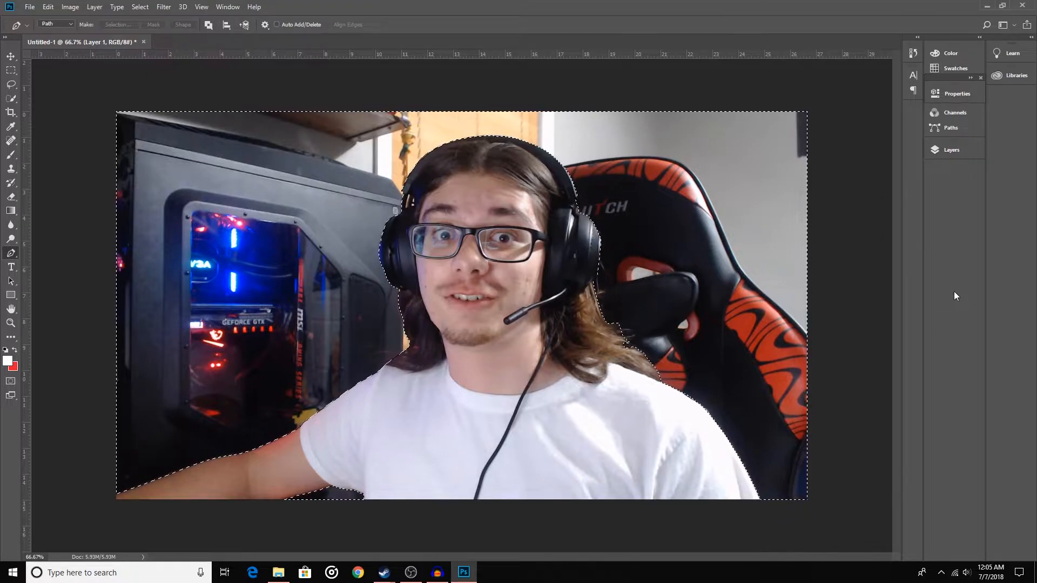
pyautogui.press('Delete')
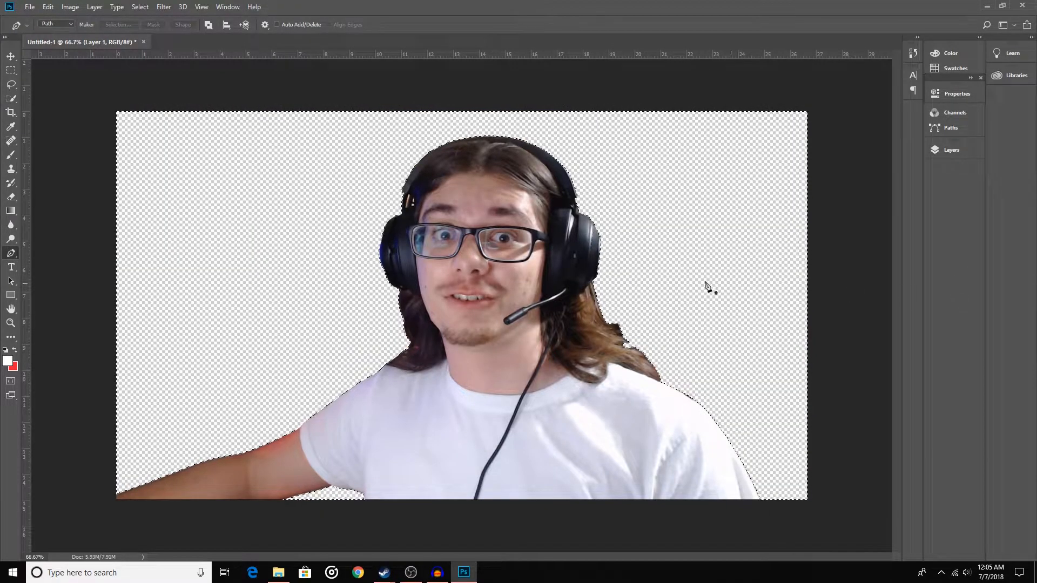
# - Remove the selection and reposition the cut-out person slightly right of the canvas centre
pyautogui.click(10, 56)
pyautogui.moveTo(500, 275); pyautogui.dragTo(633, 274)
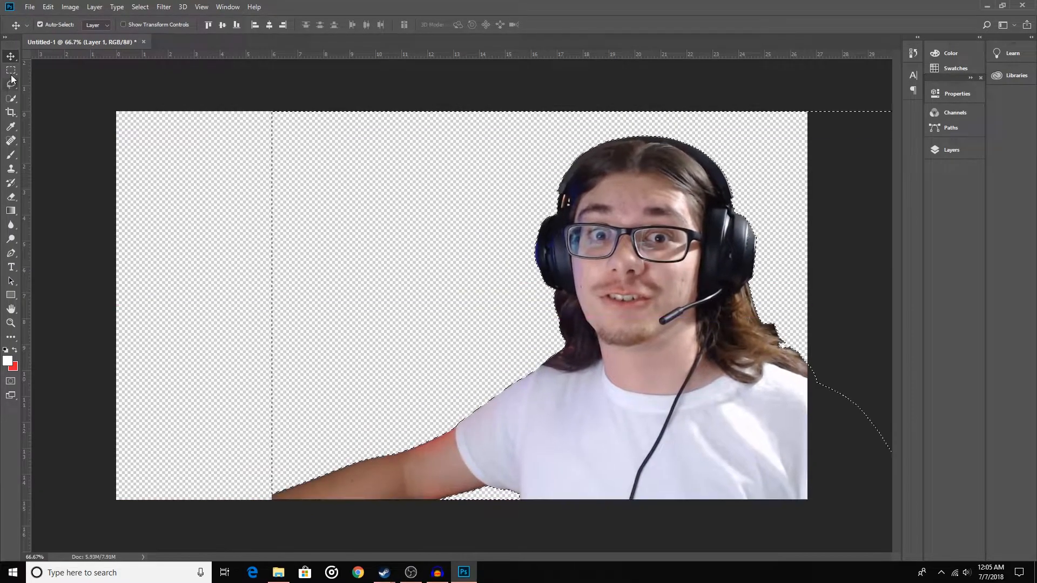
pyautogui.press('m')
pyautogui.click(214, 185)
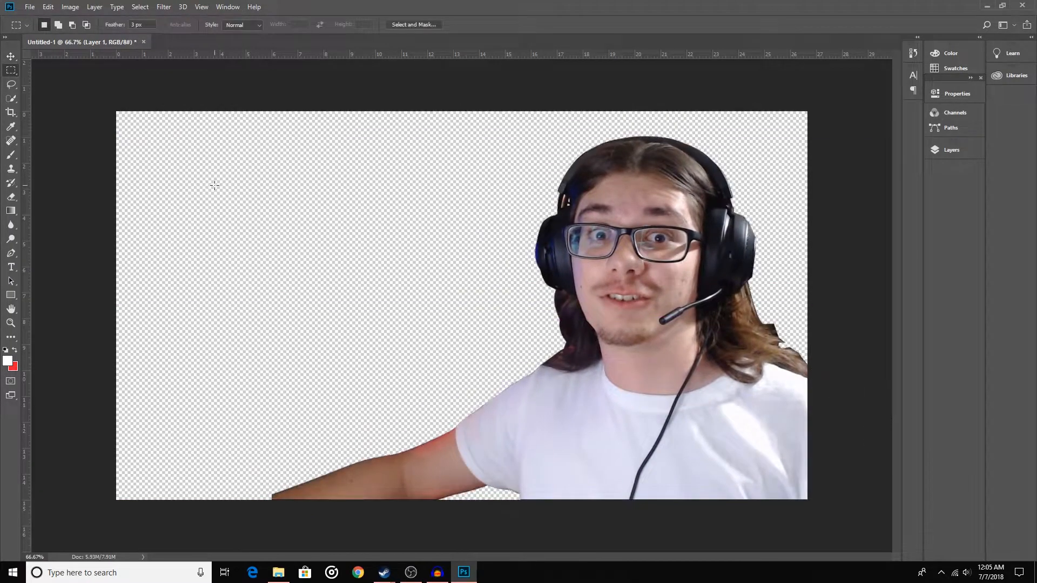
pyautogui.click(12, 55)
pyautogui.moveTo(629, 276); pyautogui.dragTo(526, 268)
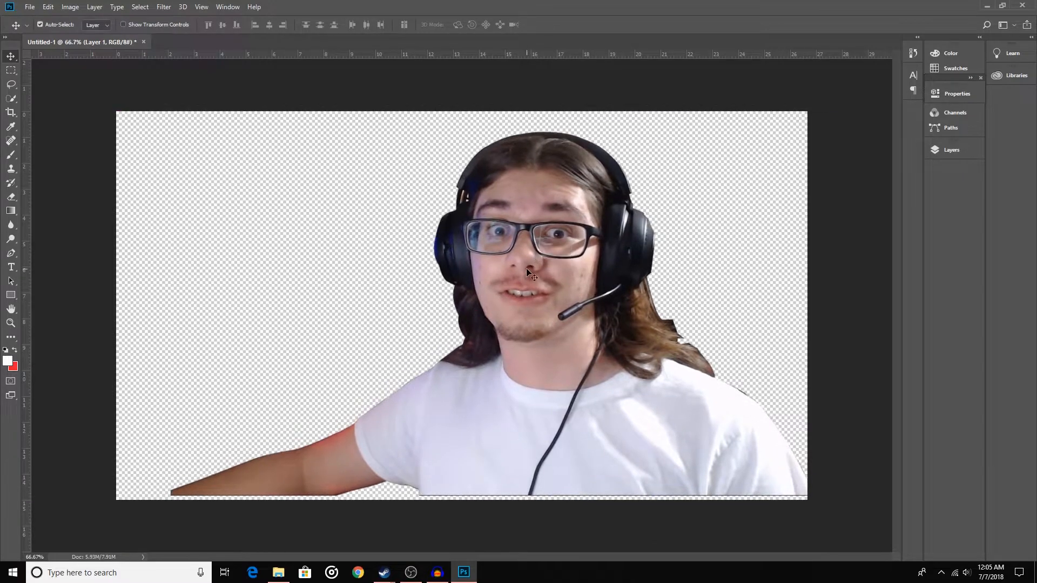
# - Hide Layer 1 containing the cut-out person
pyautogui.click(943, 151)
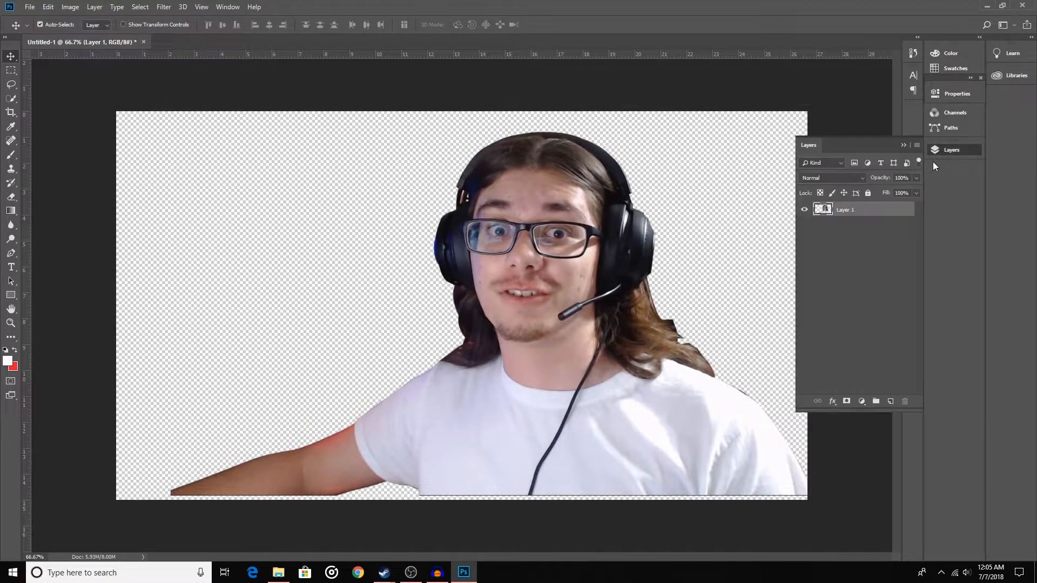
pyautogui.click(804, 210)
pyautogui.click(903, 144)
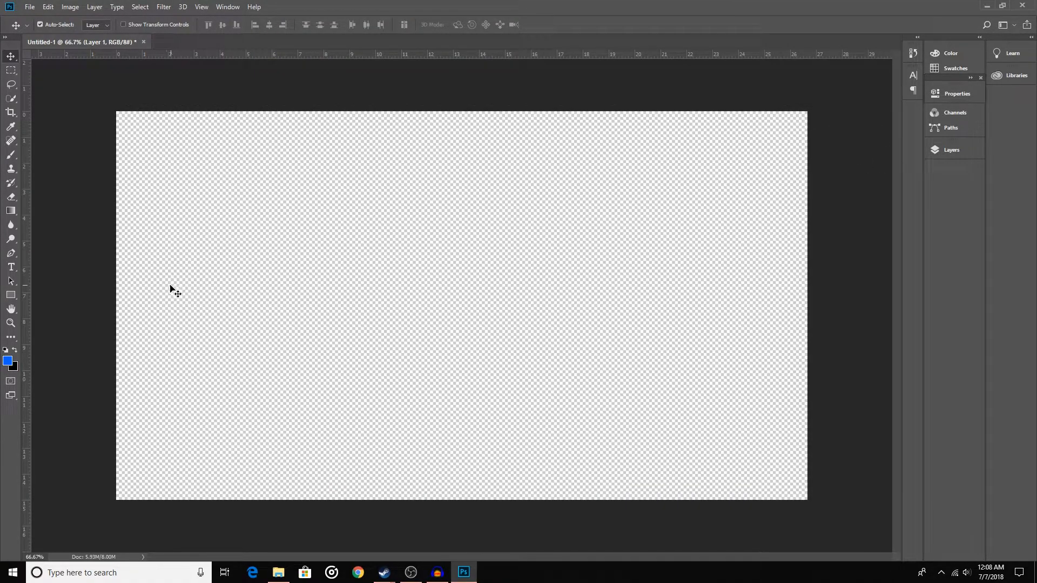
# - Activate the Paint Bucket tool and choose a bright, saturated blue as the foreground colour
pyautogui.click(9, 213)
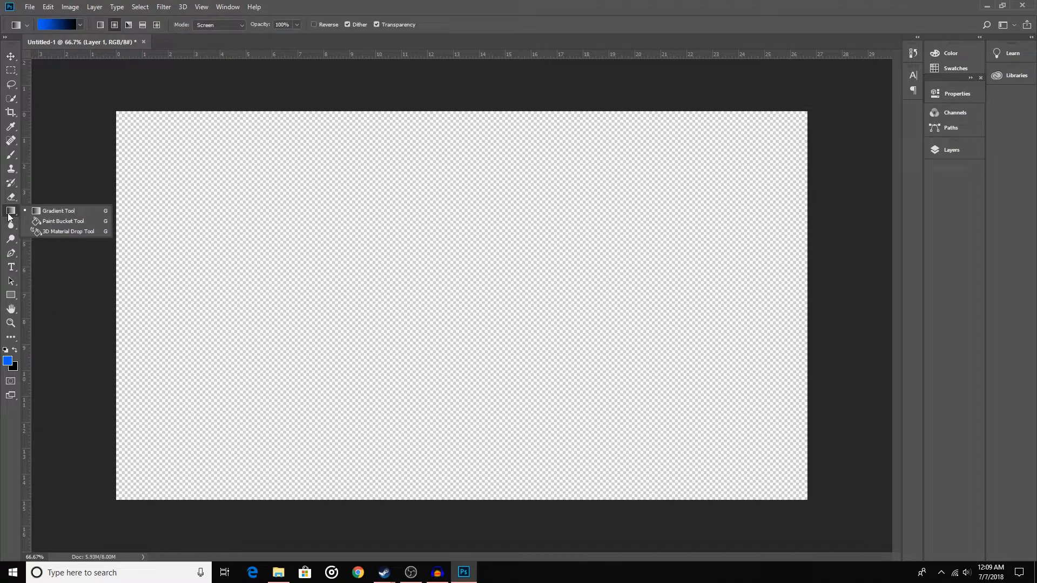
pyautogui.click(57, 221)
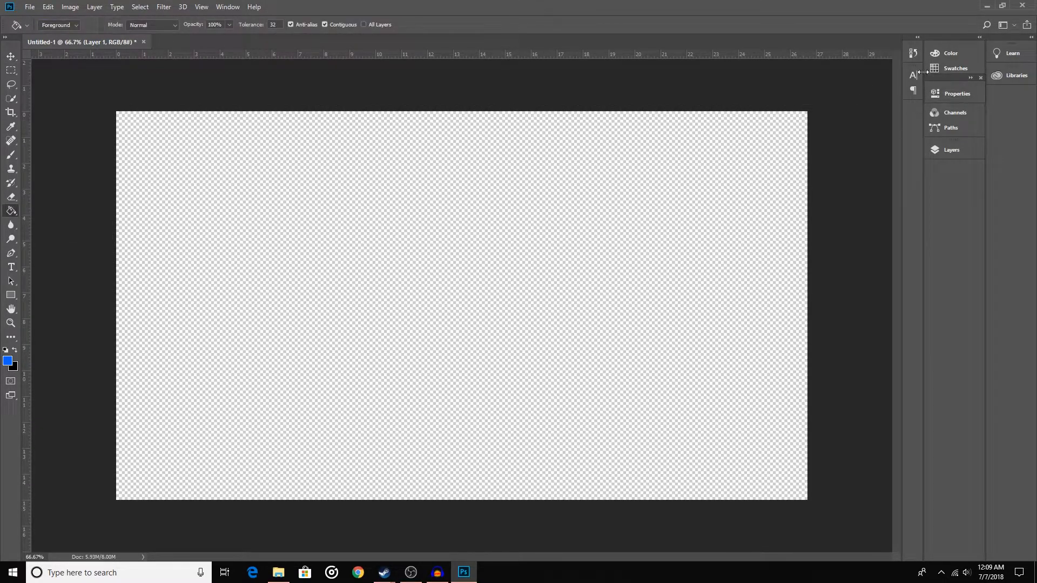
pyautogui.click(943, 54)
pyautogui.moveTo(888, 83); pyautogui.dragTo(892, 76)
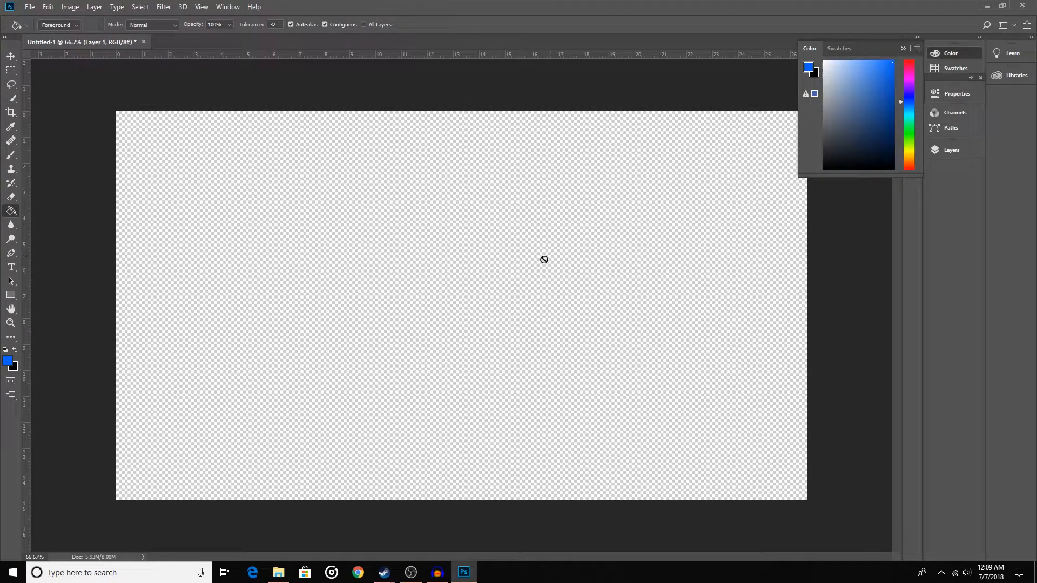
pyautogui.click(911, 48)
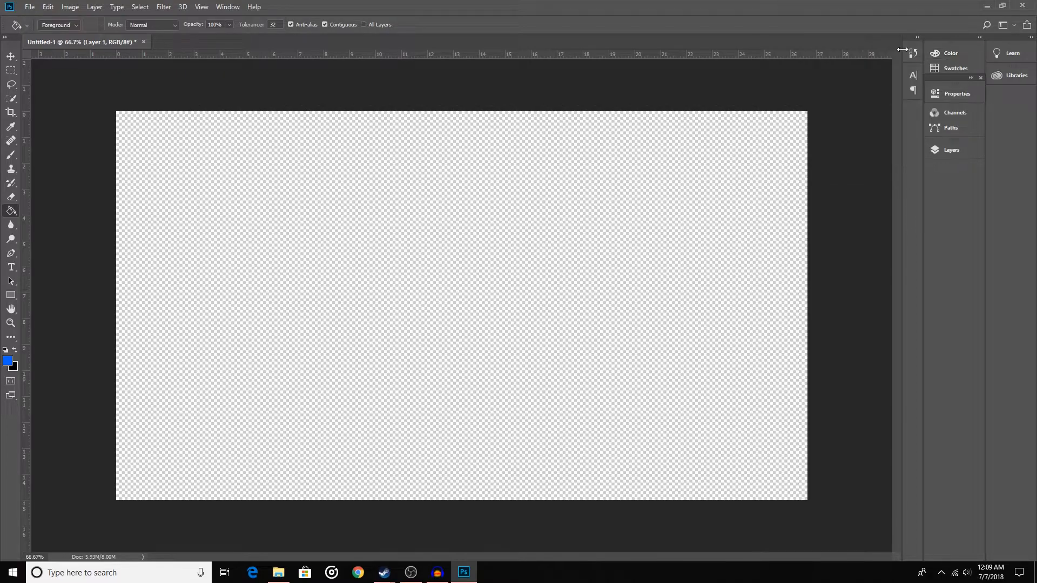
# - Add a new layer, fill it with the blue foreground colour, and place it beneath Layer 1
pyautogui.click(966, 149)
pyautogui.click(889, 401)
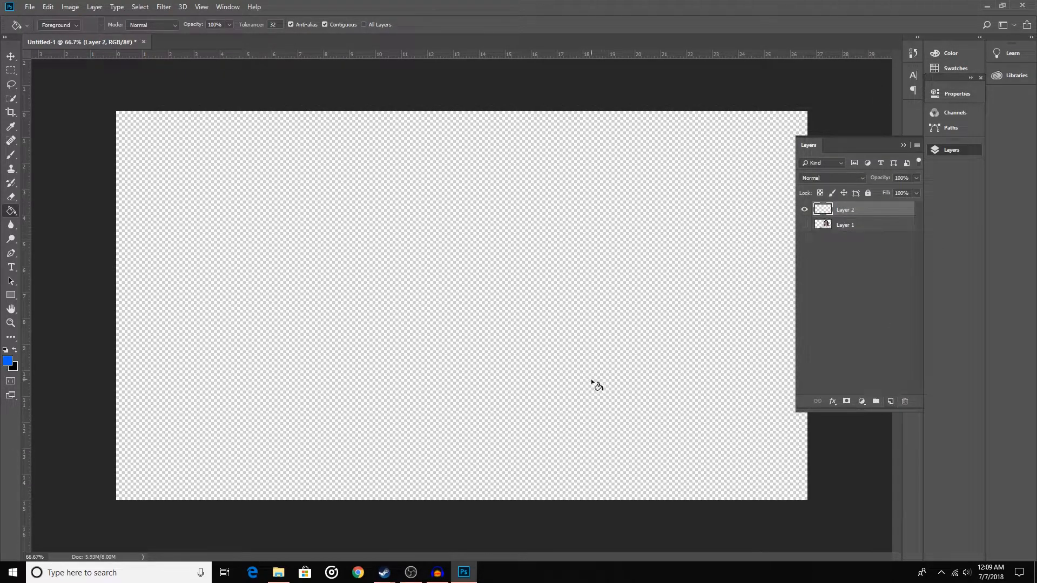
pyautogui.click(571, 365)
pyautogui.moveTo(859, 215); pyautogui.dragTo(866, 236)
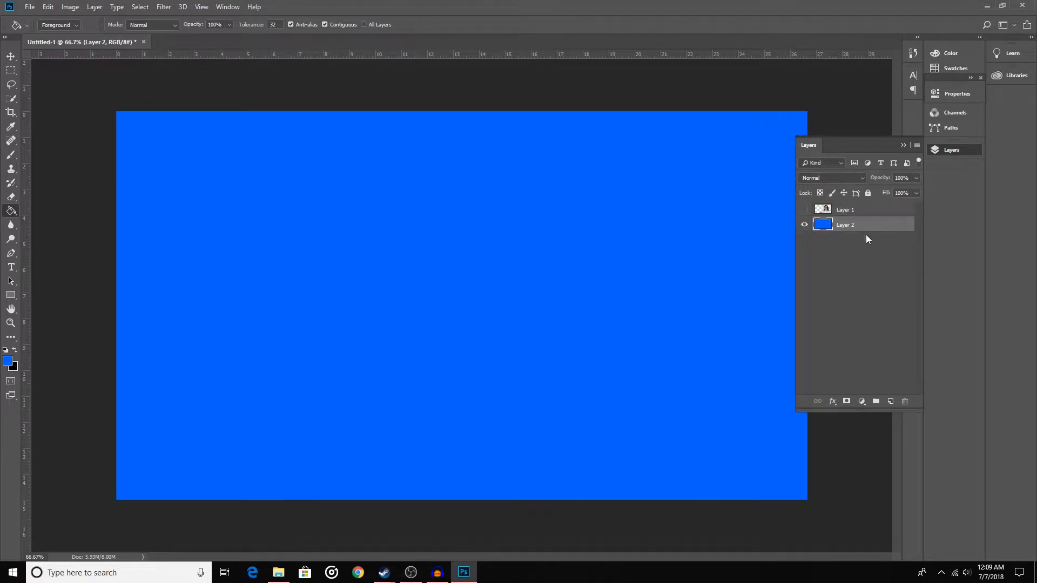
pyautogui.click(805, 210)
pyautogui.click(804, 210)
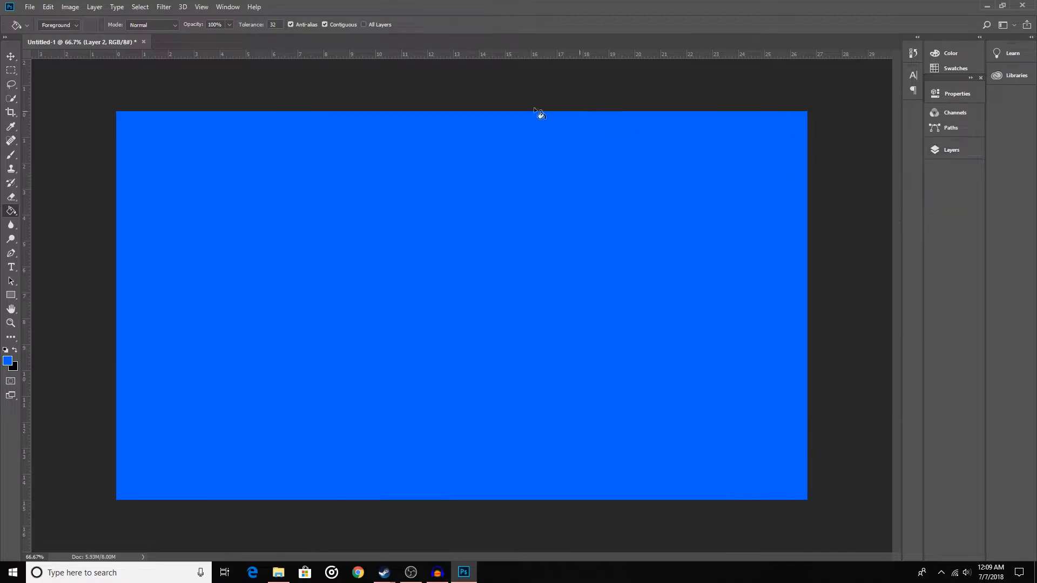
# - Apply the Add Noise filter to the blue layer with an amount of 41.95% and uniform distribution
pyautogui.click(164, 7)
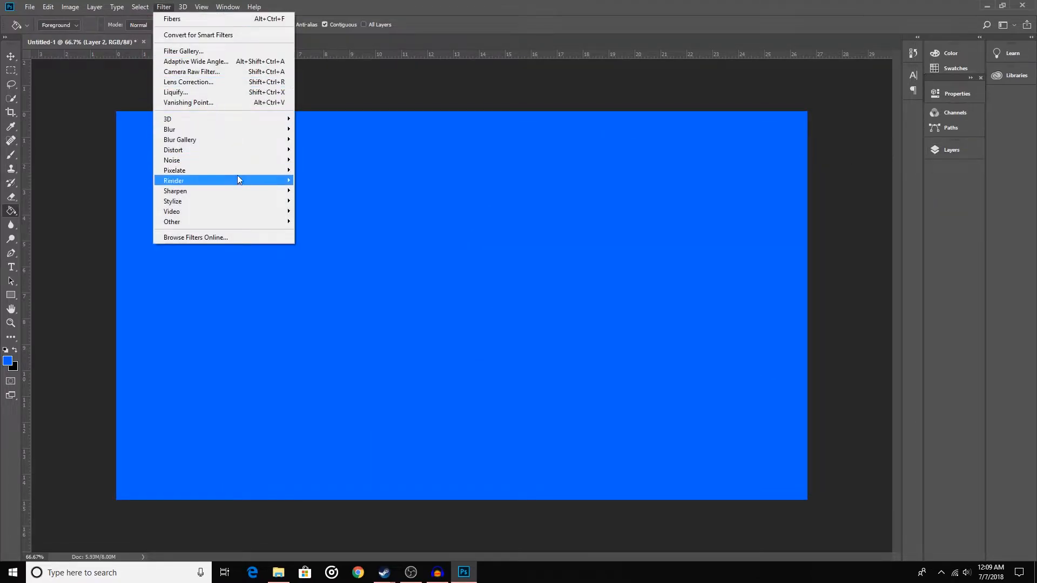
pyautogui.moveTo(238, 163)
pyautogui.click(323, 160)
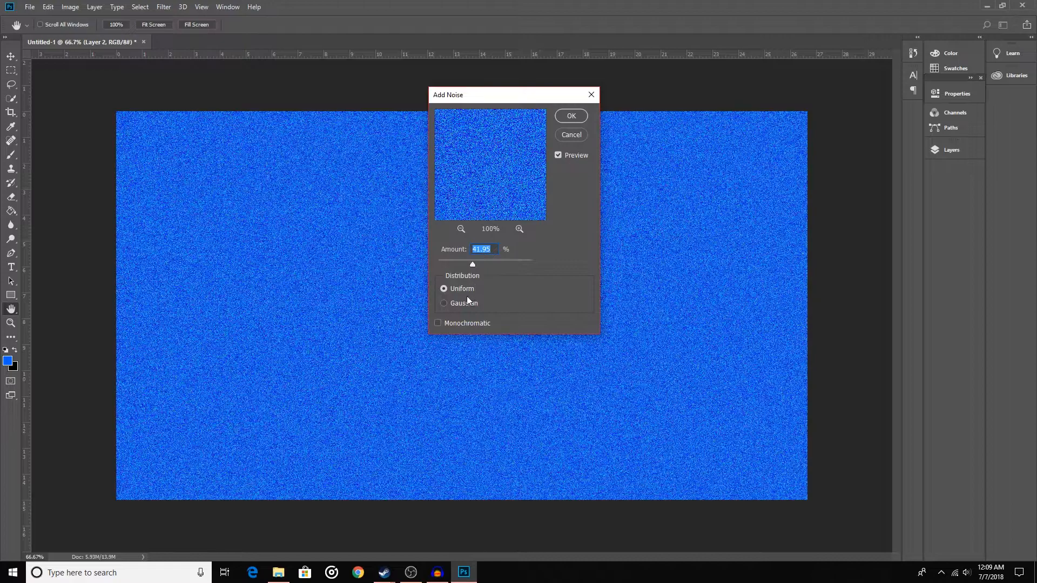
pyautogui.click(571, 116)
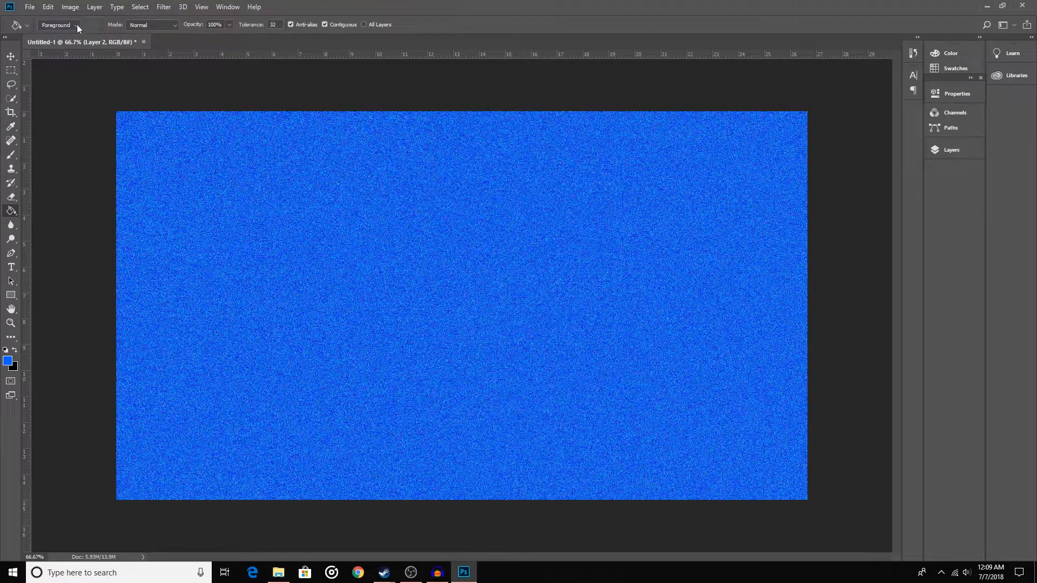
# - Apply the Motion Blur filter to the noisy blue layer at a 24° angle with a reduced distance
pyautogui.click(163, 8)
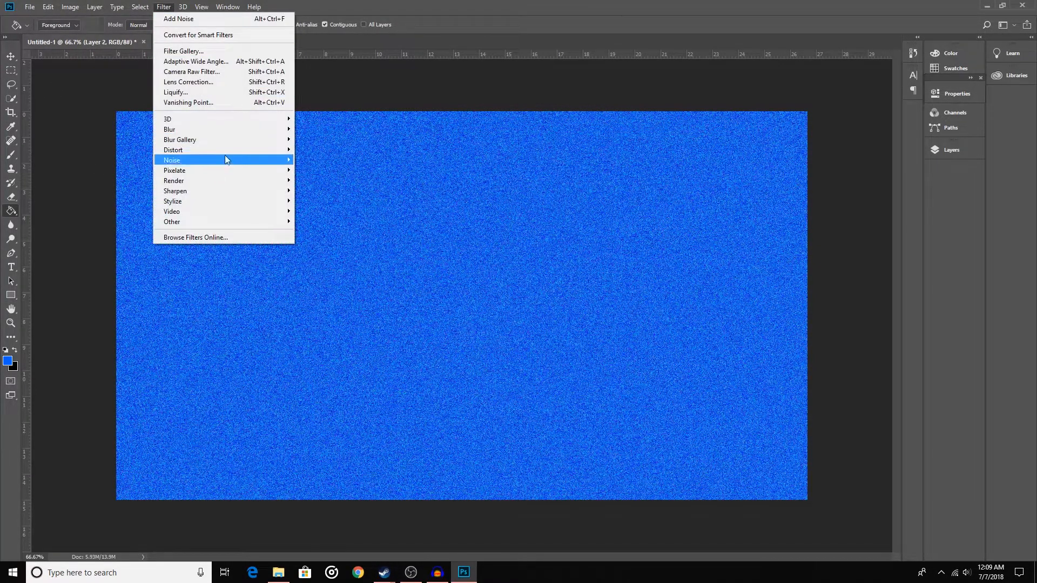
pyautogui.moveTo(248, 131)
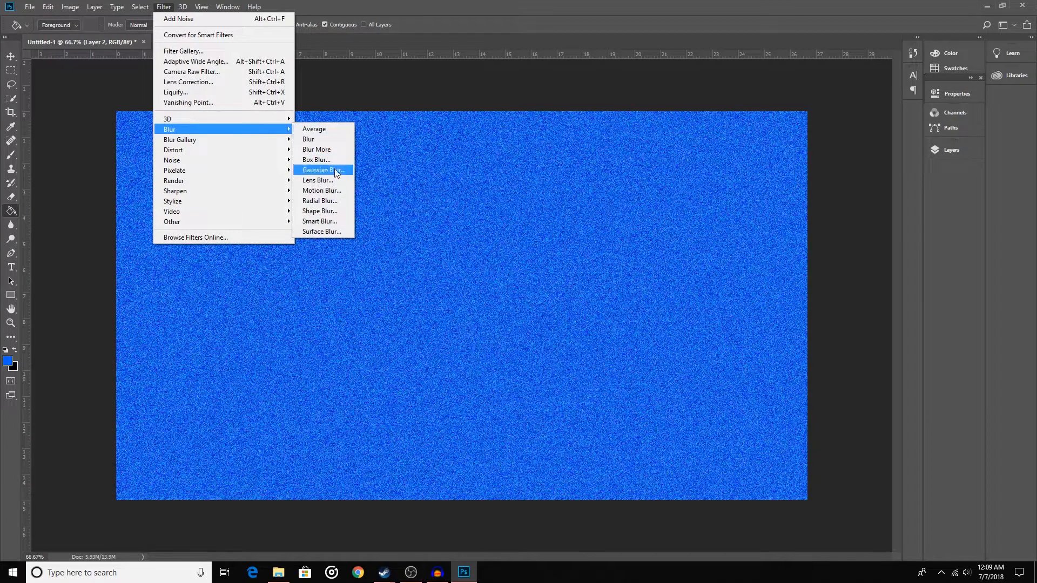
pyautogui.click(342, 190)
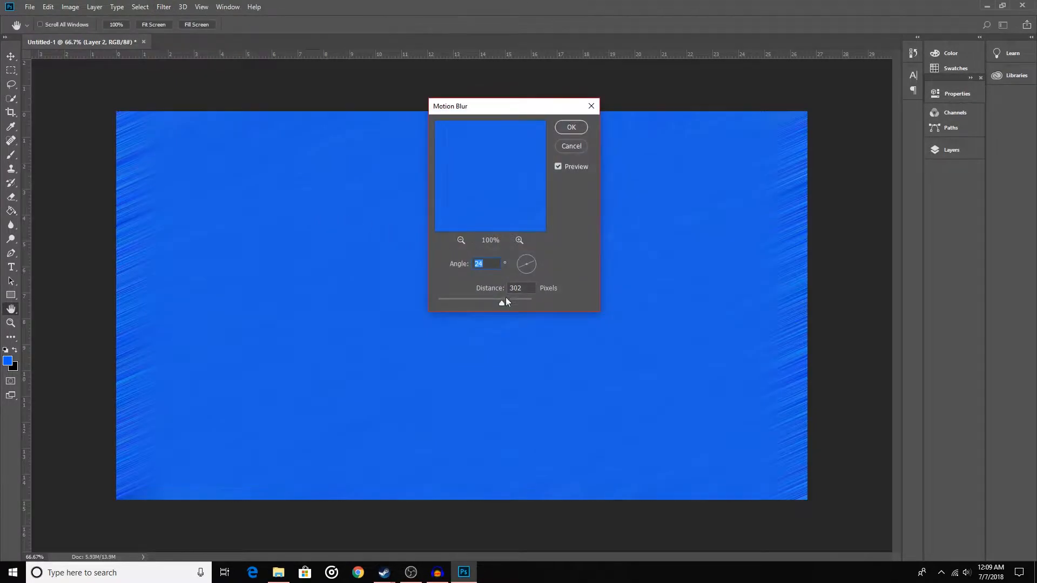
pyautogui.moveTo(475, 302); pyautogui.dragTo(468, 304)
pyautogui.click(571, 127)
pyautogui.press('g')
# - Free-transform Layer 2 to widen it to 107.97%, pushing its streaky side edges beyond the canvas
pyautogui.click(156, 8)
pyautogui.click(15, 58)
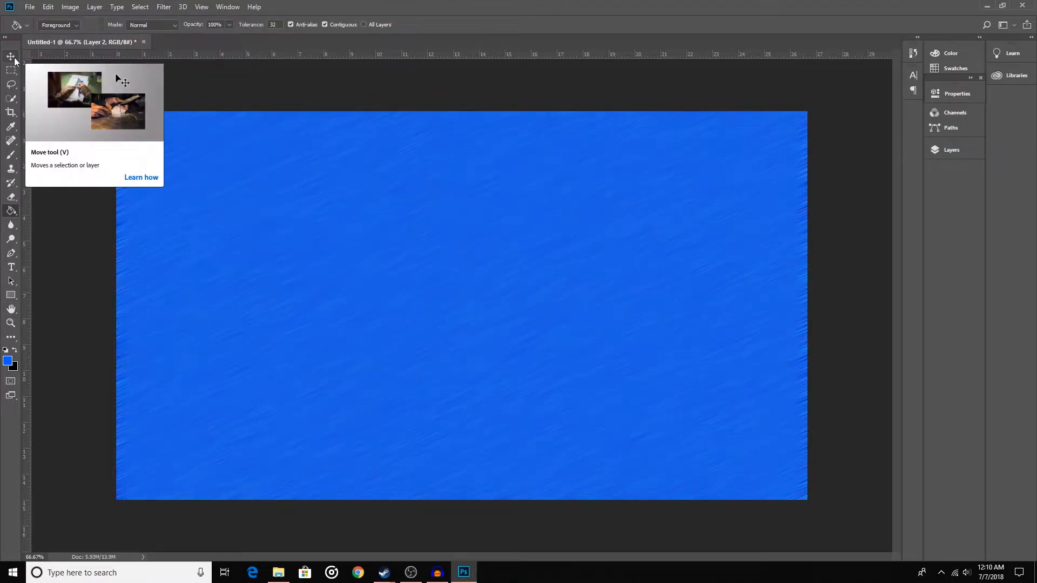
pyautogui.click(11, 56)
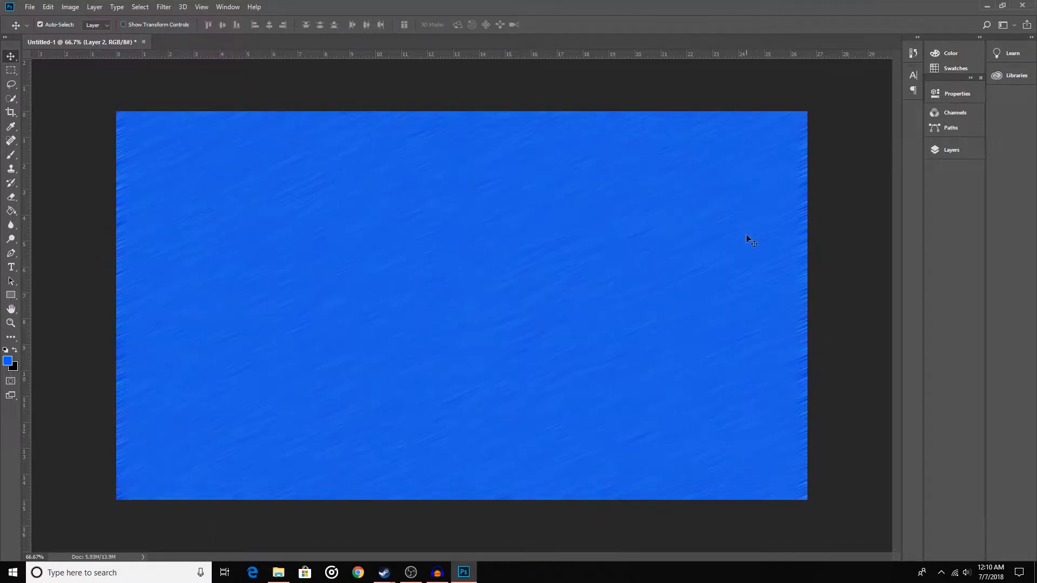
pyautogui.click(951, 150)
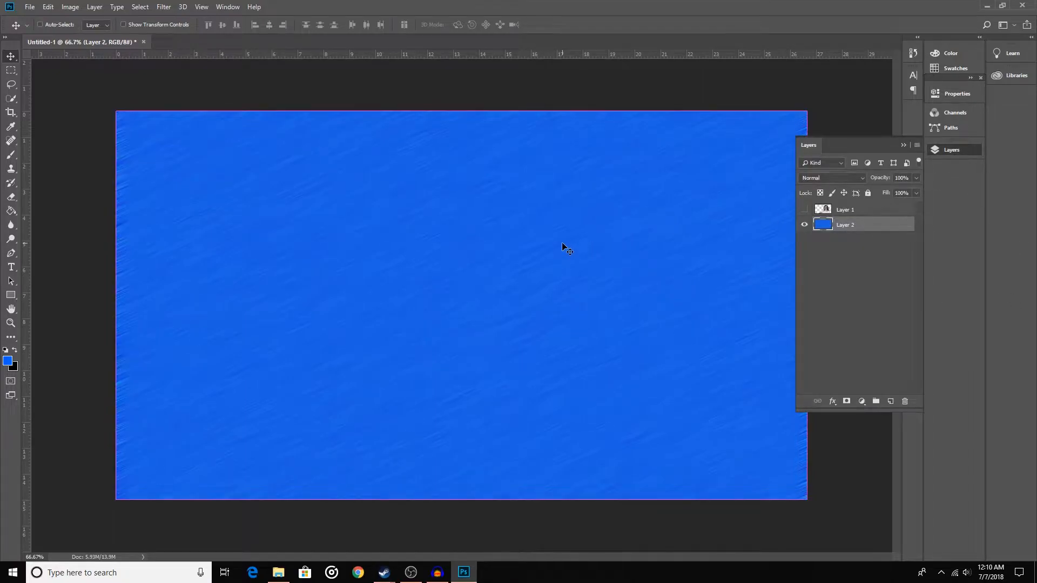
pyautogui.hotkey('ctrl', 't')
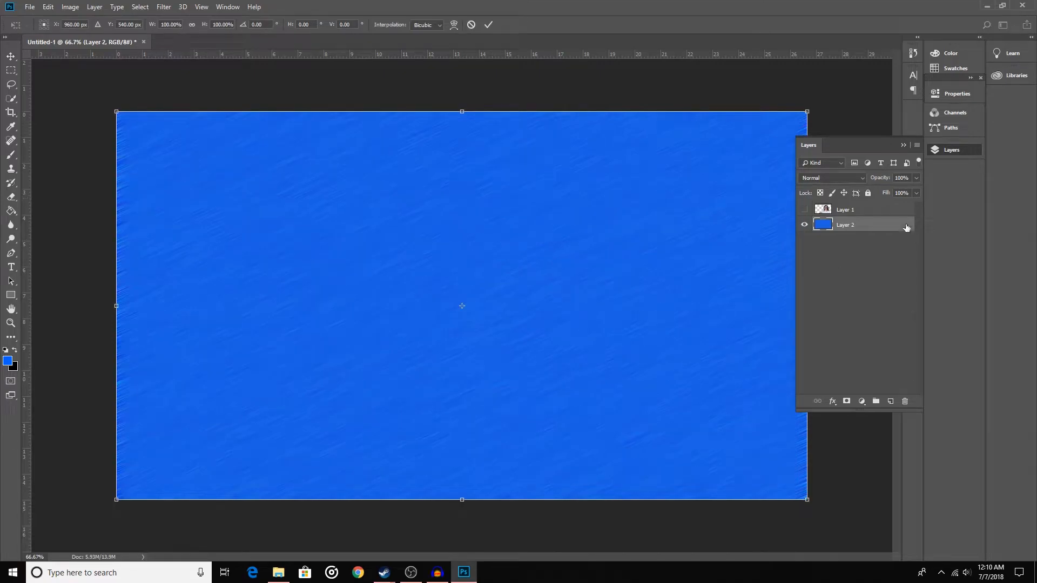
pyautogui.click(902, 146)
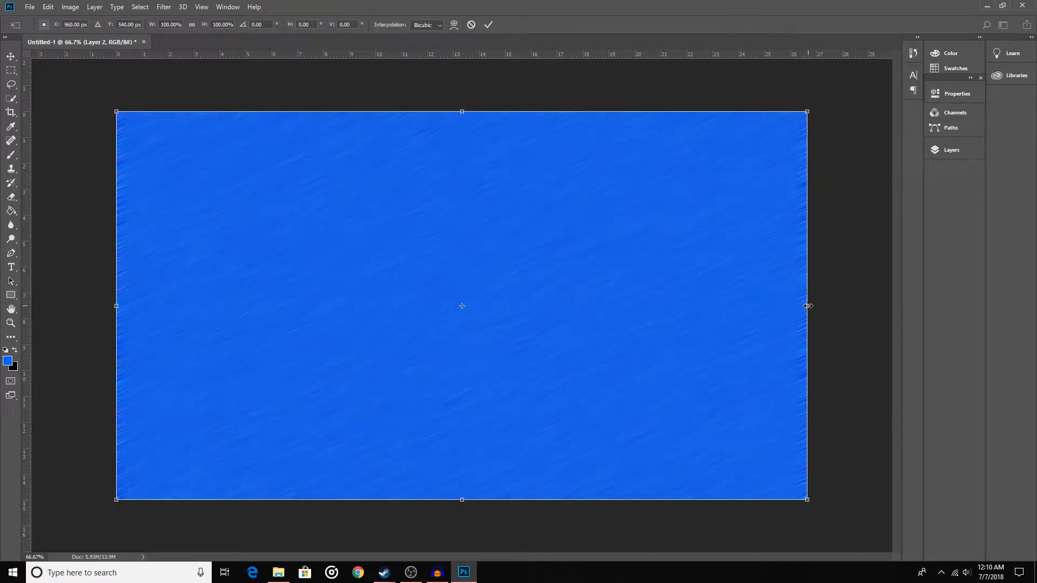
pyautogui.moveTo(808, 306); pyautogui.dragTo(835, 306)
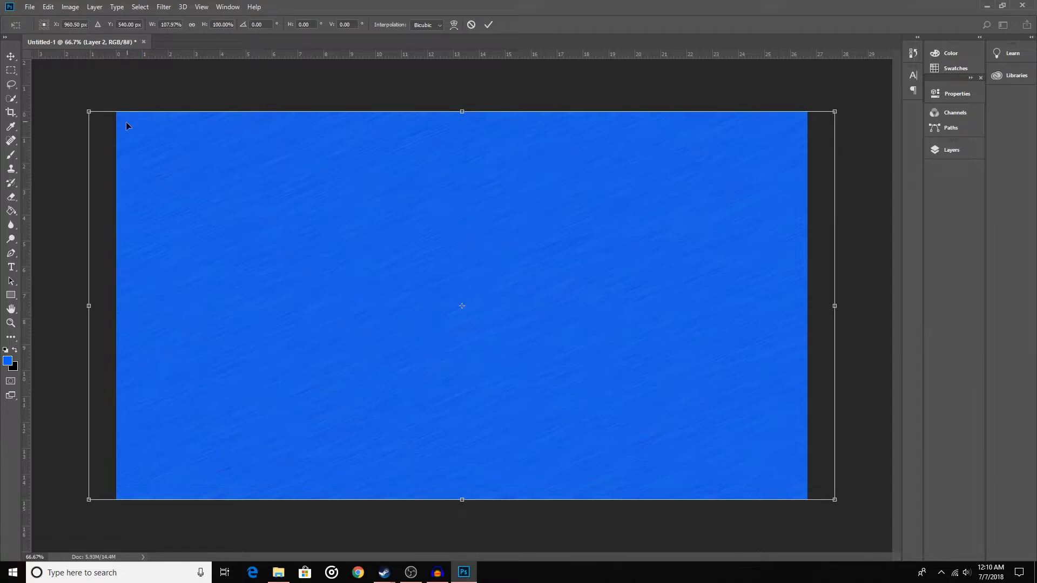
pyautogui.click(488, 24)
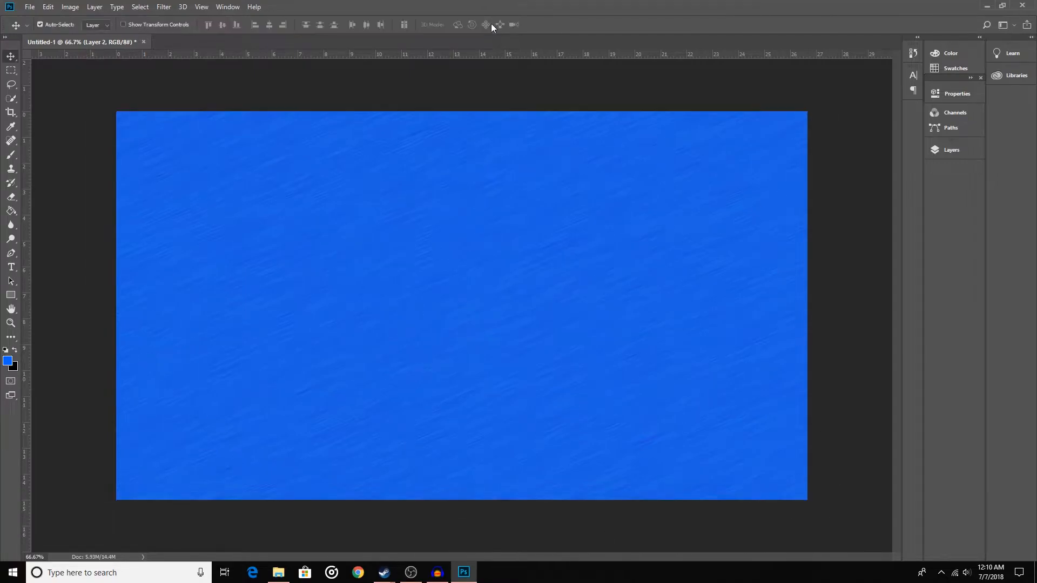
# - Activate the Gradient tool for shading the blue background
pyautogui.click(938, 153)
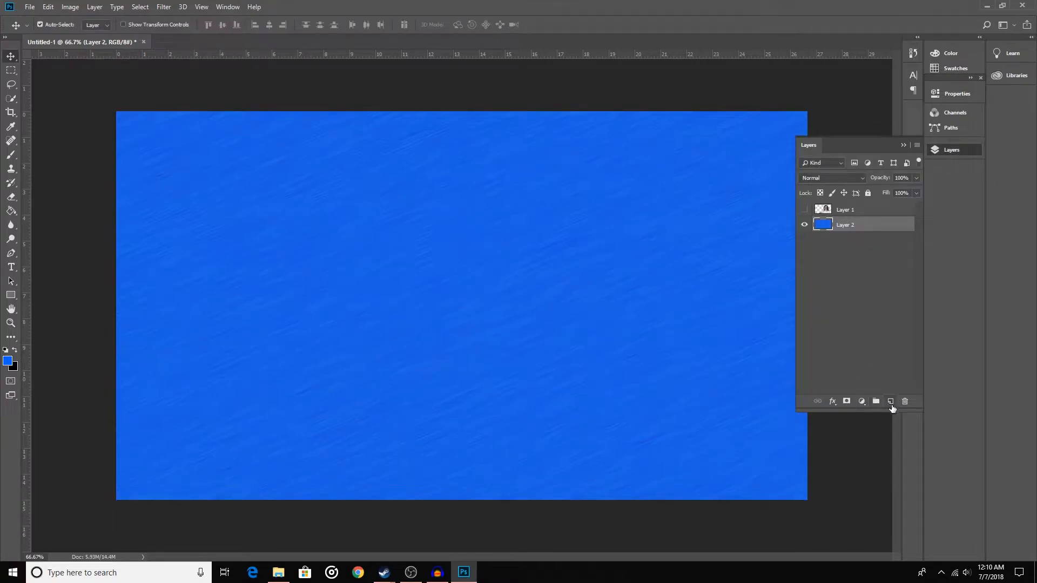
pyautogui.click(891, 403)
pyautogui.click(11, 211)
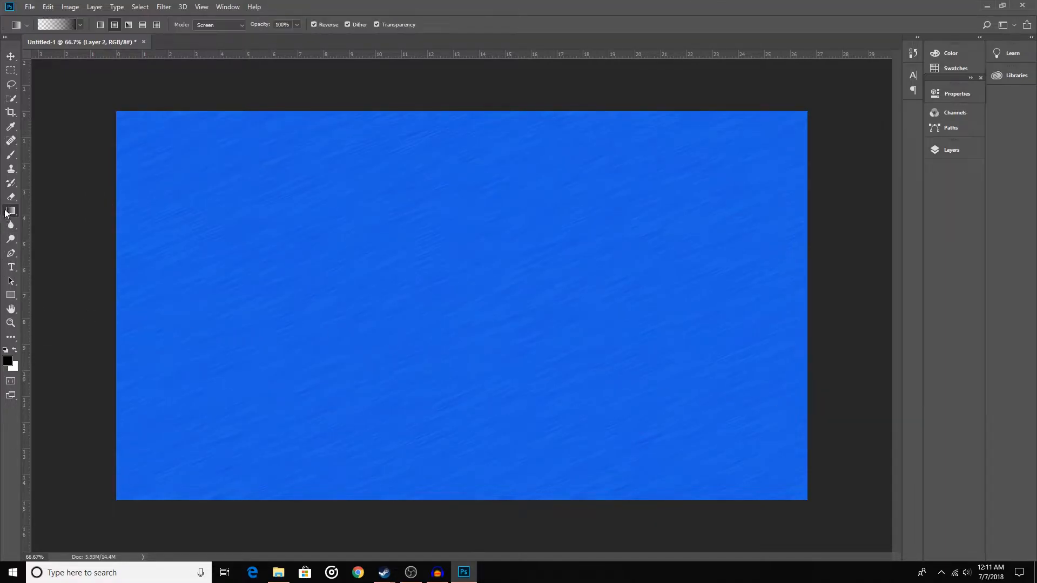
pyautogui.click(11, 210)
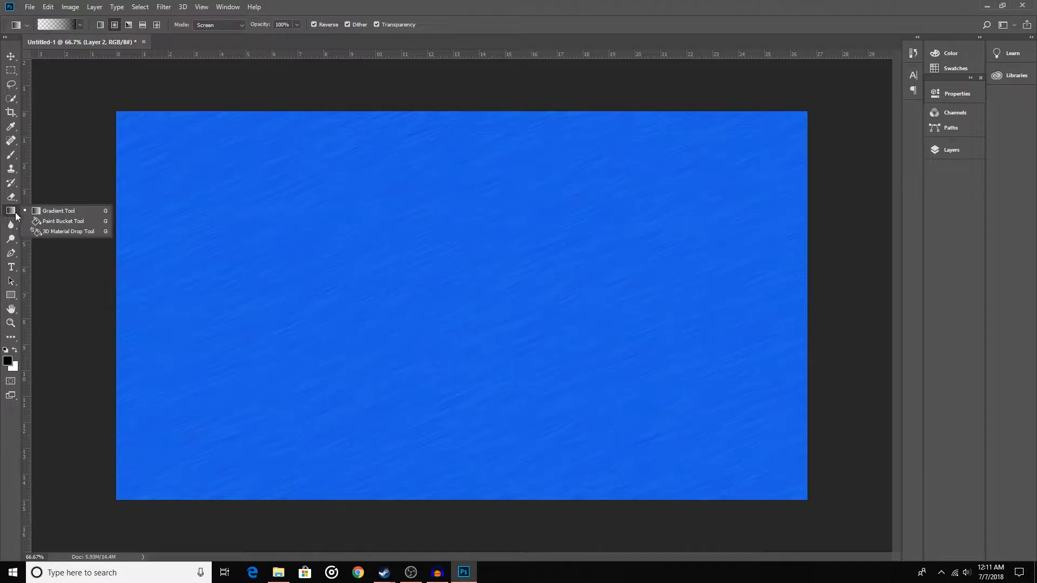
pyautogui.click(38, 212)
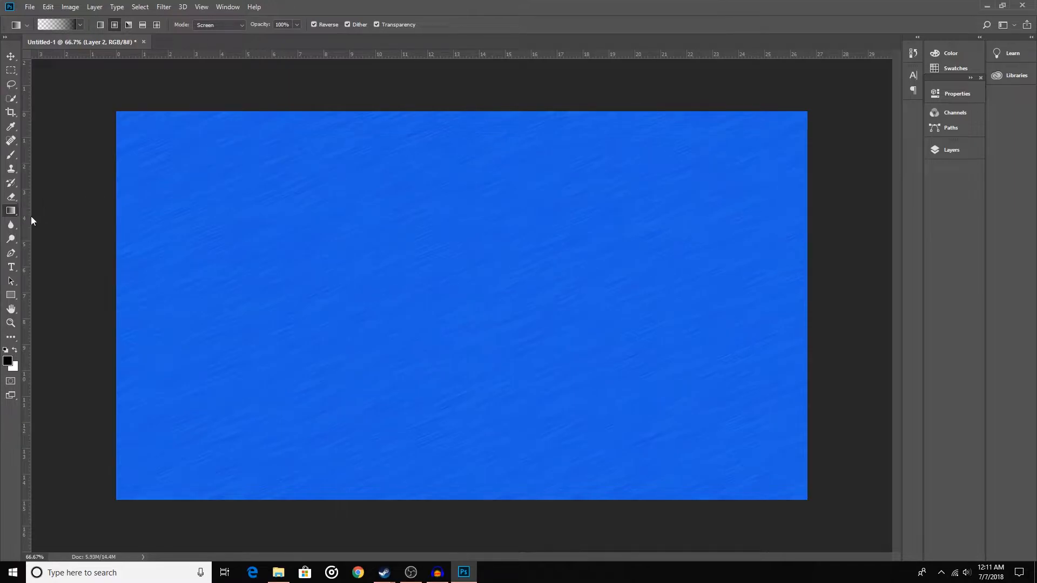
# - Set the gradient's mode to Normal and draw a reversed black-to-transparent radial gradient from the canvas centre past its upper right corner
pyautogui.click(80, 26)
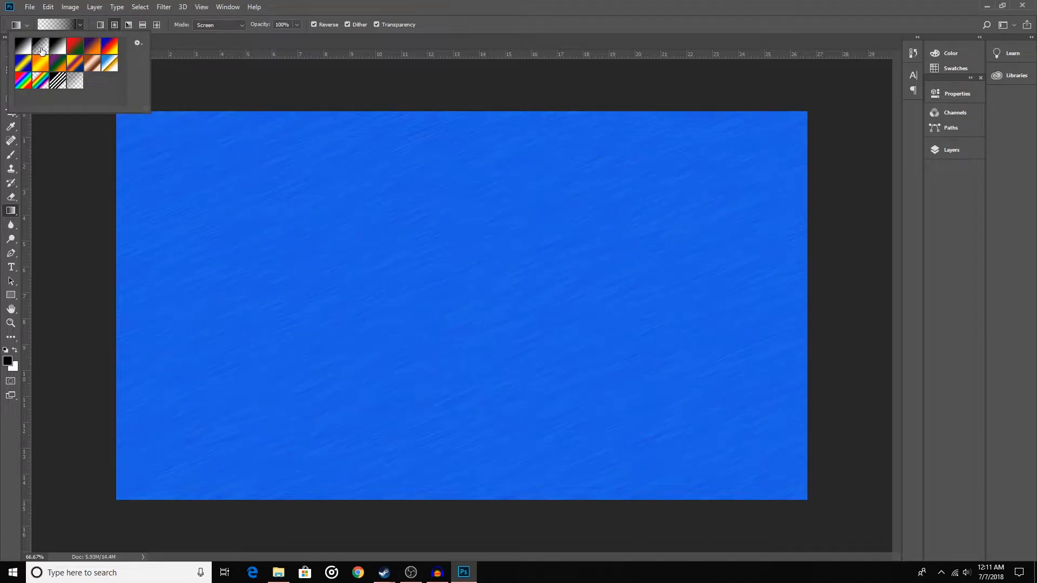
pyautogui.click(384, 7)
pyautogui.click(314, 24)
pyautogui.click(313, 25)
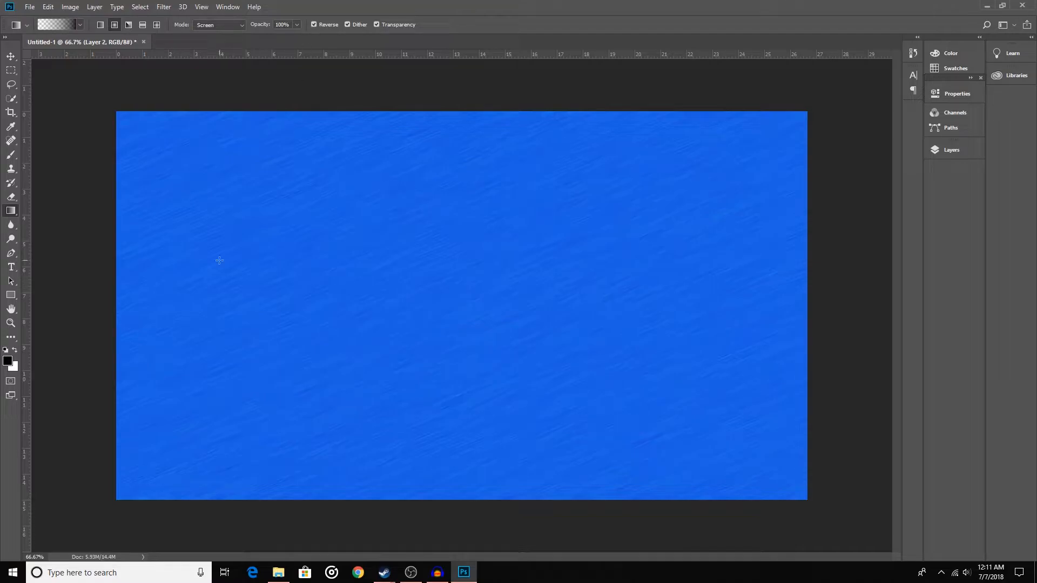
pyautogui.click(235, 26)
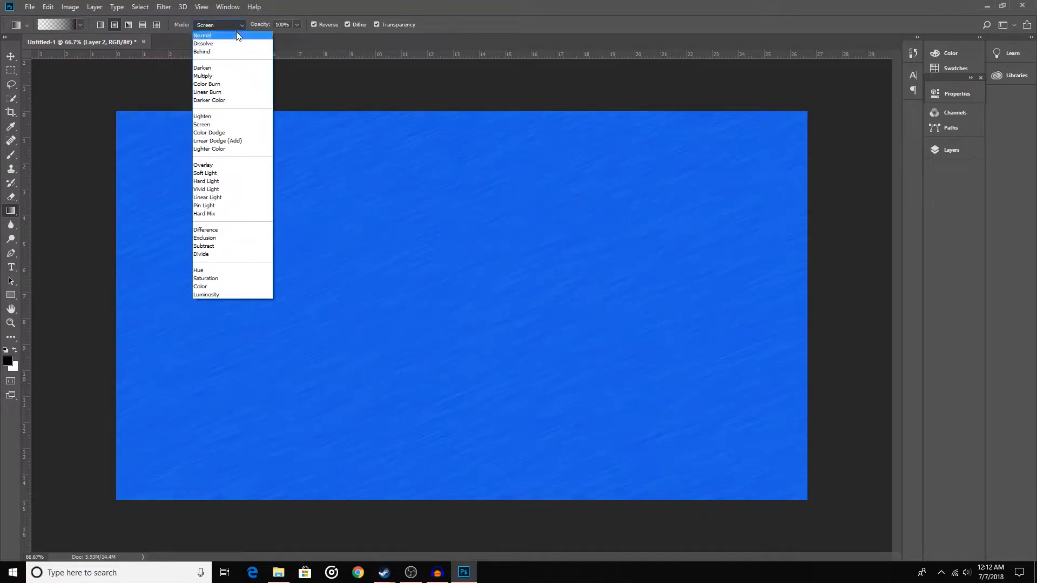
pyautogui.click(236, 36)
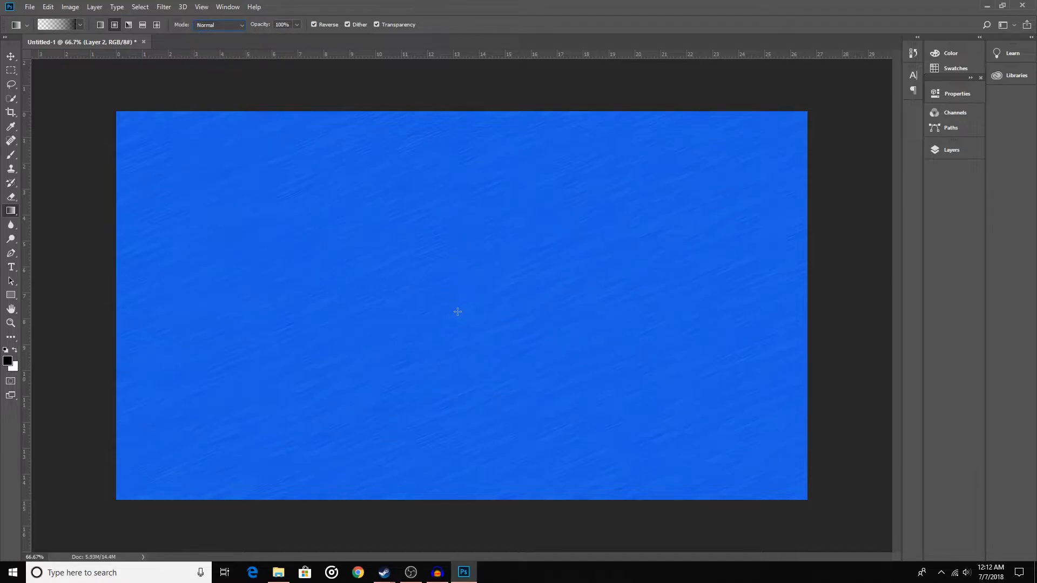
pyautogui.moveTo(454, 304); pyautogui.dragTo(992, 40)
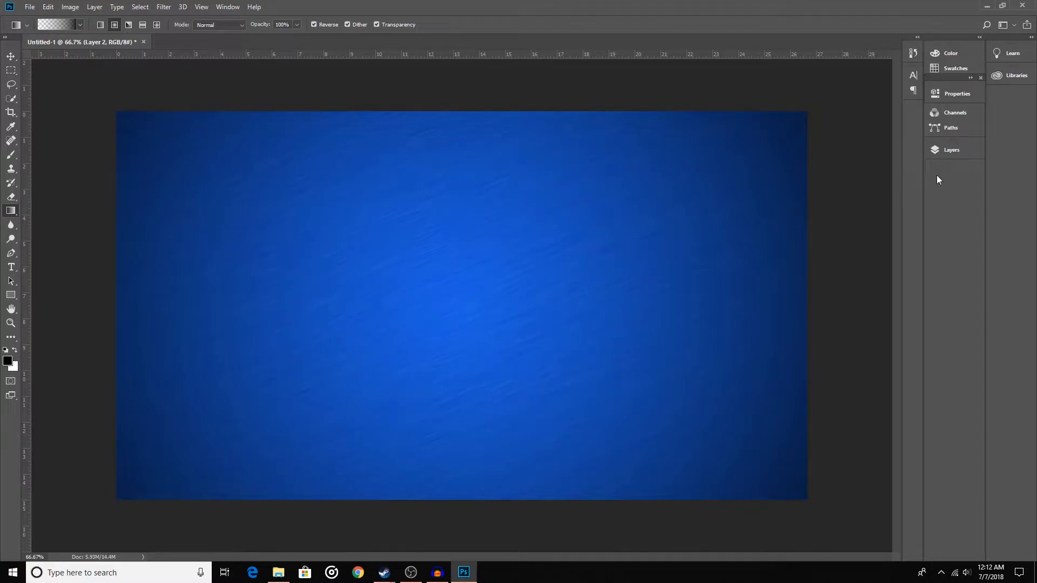
# - Show Layer 1 and move the cut-out person toward the lower right of the canvas
pyautogui.click(936, 150)
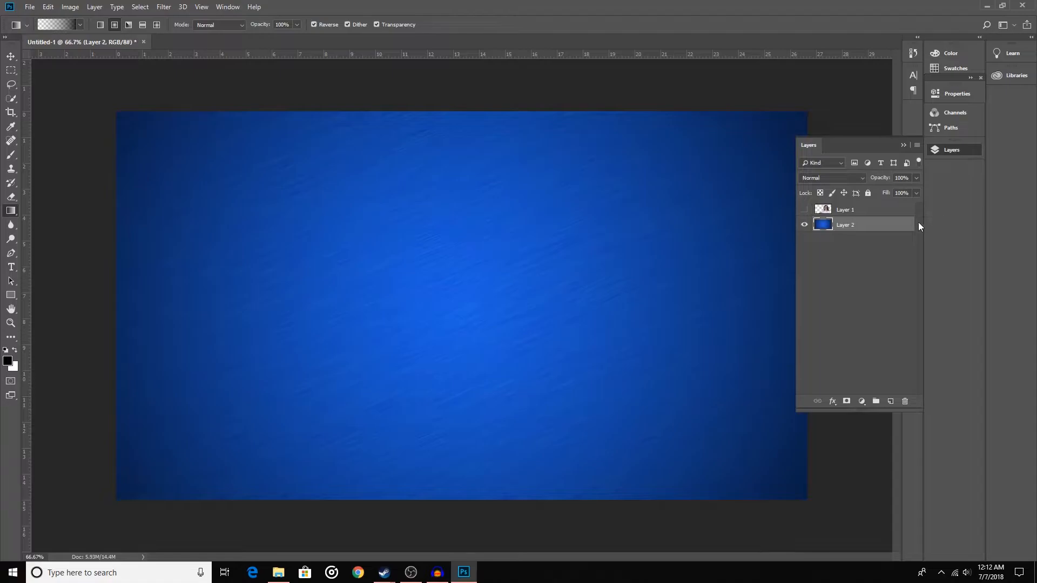
pyautogui.click(804, 210)
pyautogui.click(903, 145)
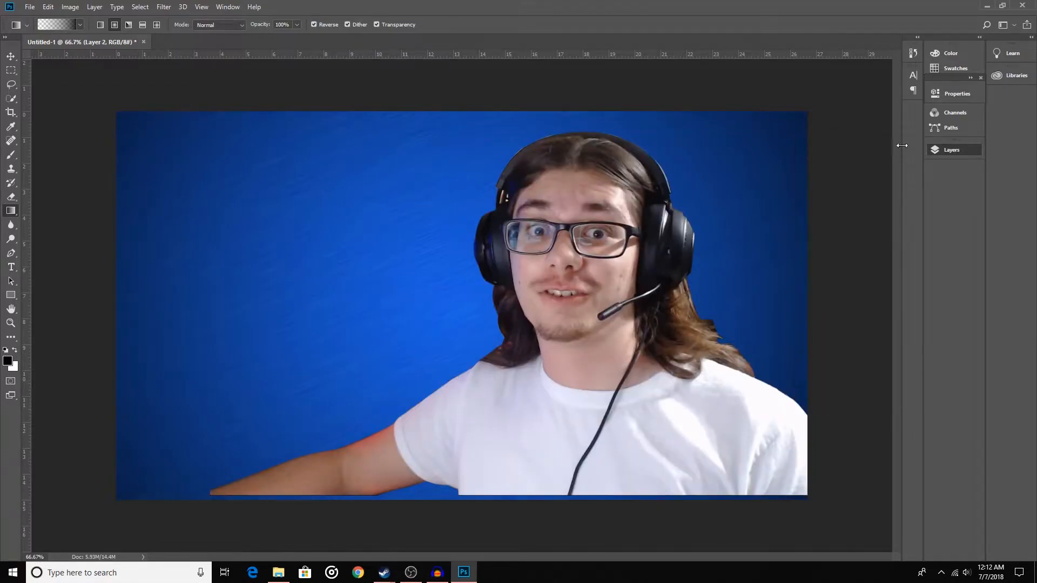
pyautogui.click(11, 56)
pyautogui.moveTo(570, 259); pyautogui.dragTo(641, 317)
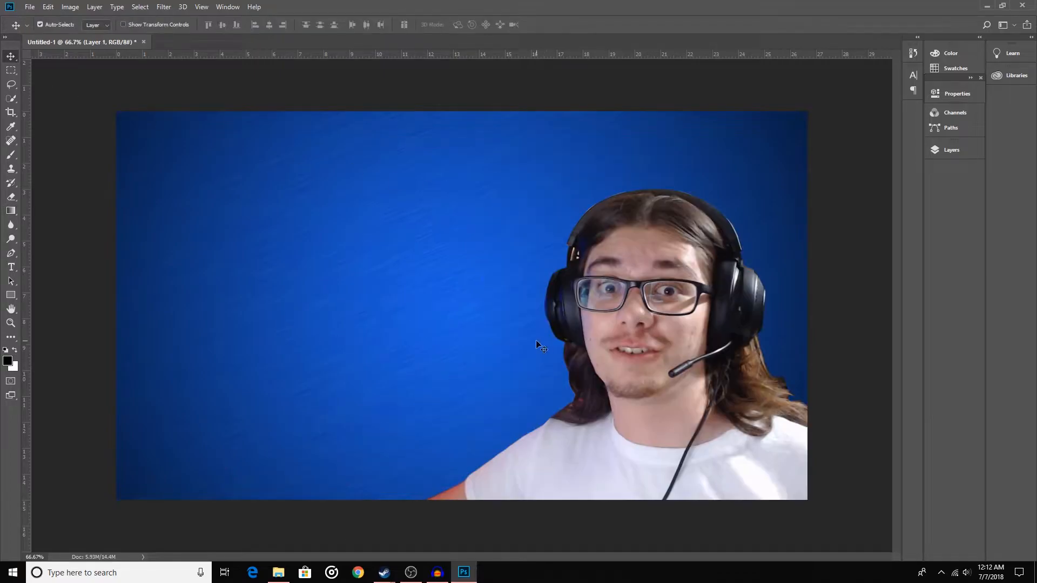
# - Enlarge the cut-out person with Free Transform and reposition the figure on the right side of the canvas
pyautogui.hotkey('ctrl', 't')
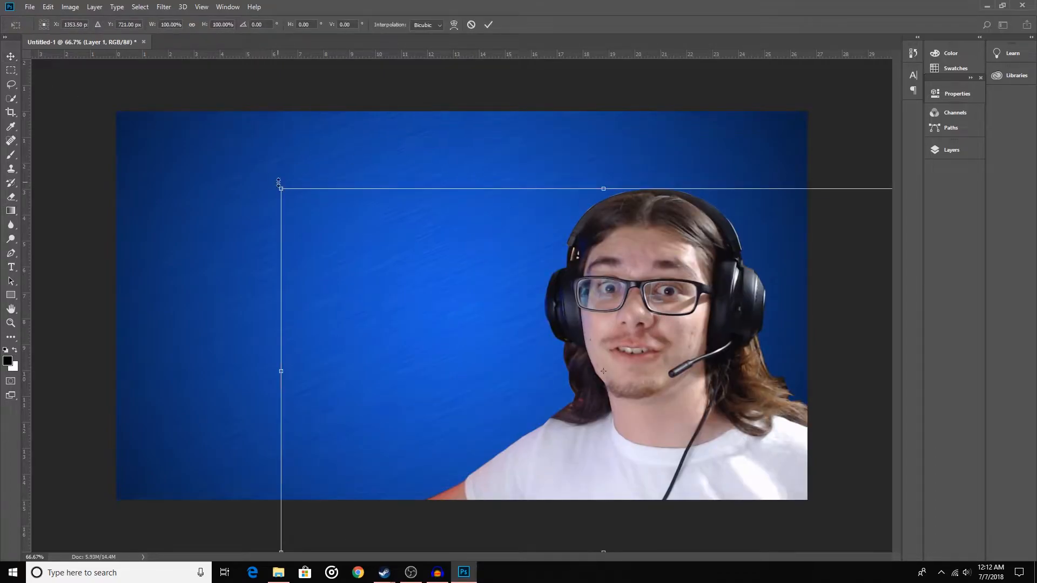
pyautogui.moveTo(270, 177); pyautogui.dragTo(162, 70)
pyautogui.moveTo(628, 281); pyautogui.dragTo(654, 315)
pyautogui.click(486, 26)
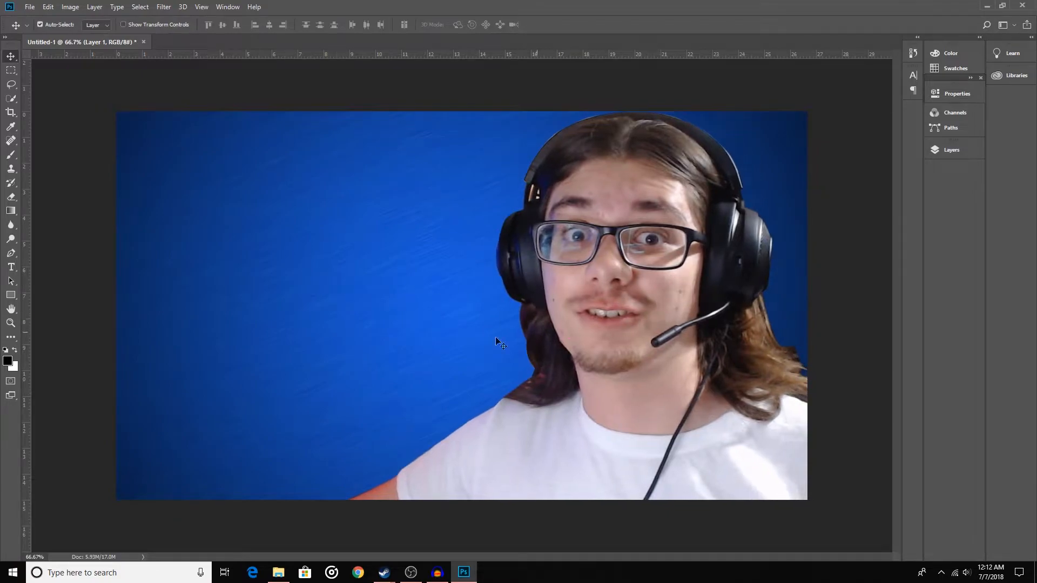
# - Start a horizontal text in the upper left of the canvas with a font size of 250 pt
pyautogui.click(10, 266)
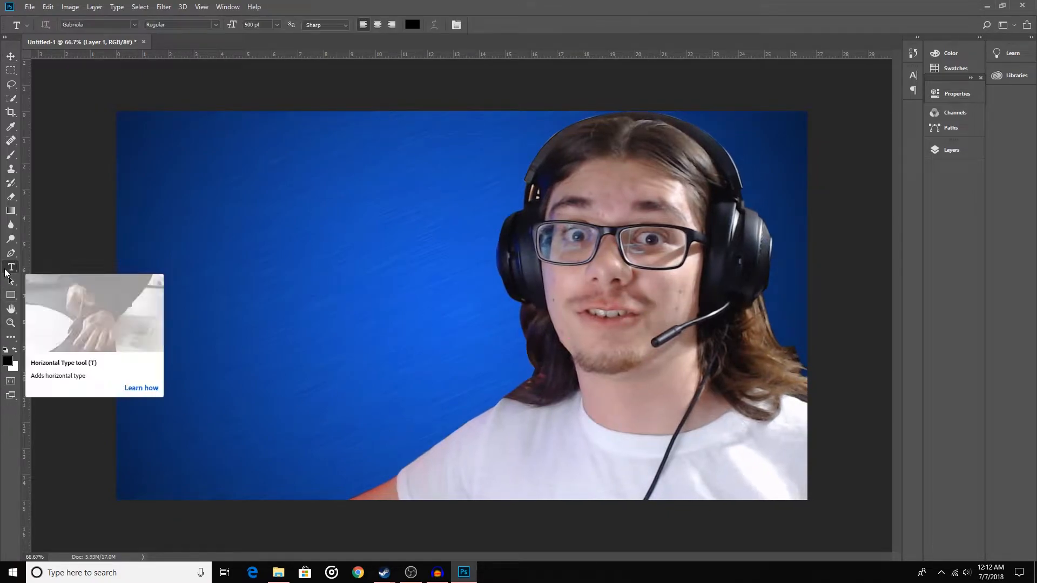
pyautogui.click(153, 222)
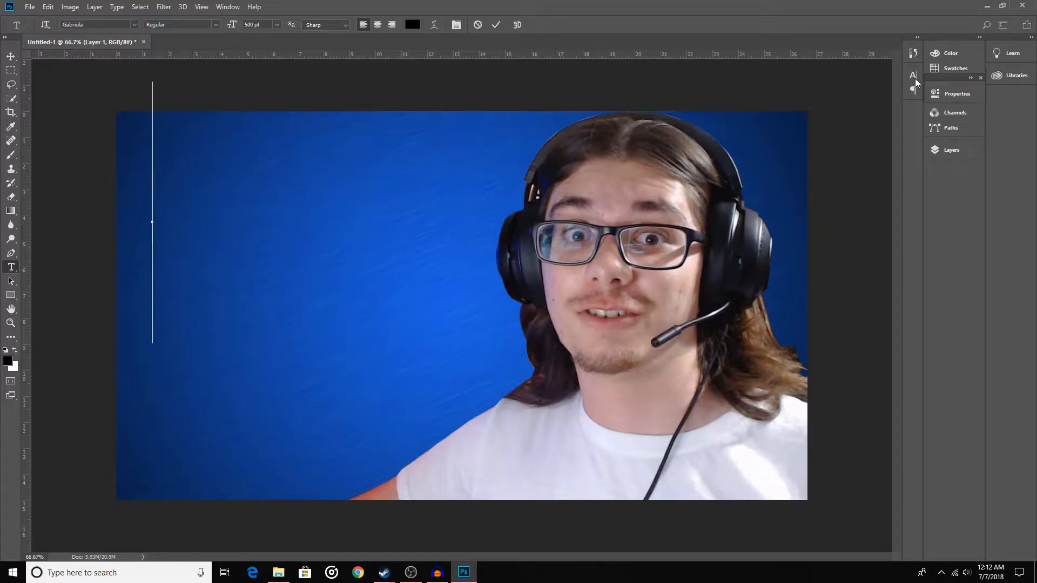
pyautogui.click(912, 76)
pyautogui.moveTo(820, 104); pyautogui.dragTo(594, 121)
pyautogui.write('300')
pyautogui.press('Return')
pyautogui.write('250')
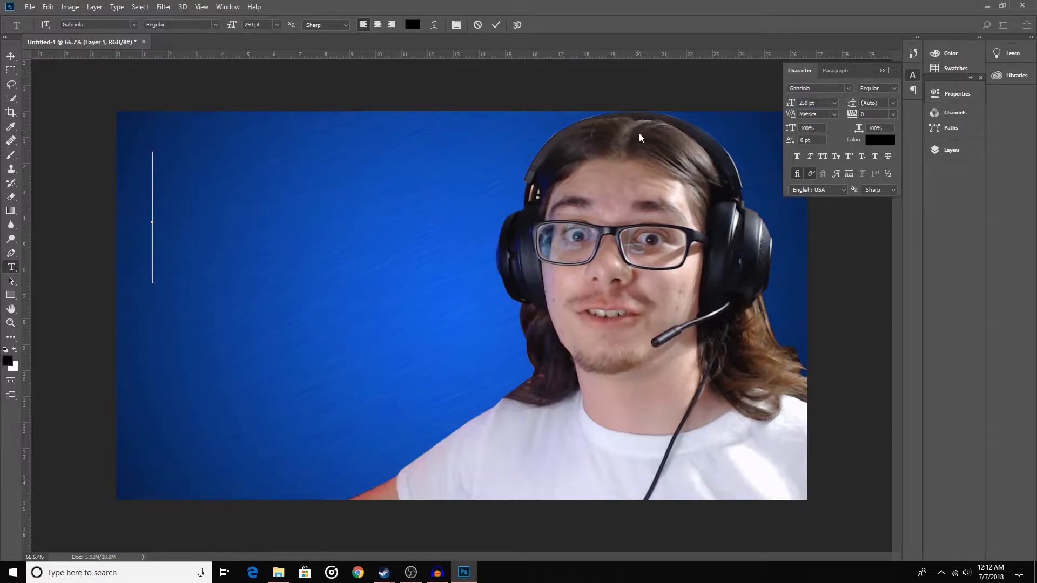
# - Set the new text's font to Impact
pyautogui.write('h')
pyautogui.press('BackSpace')
pyautogui.click(849, 88)
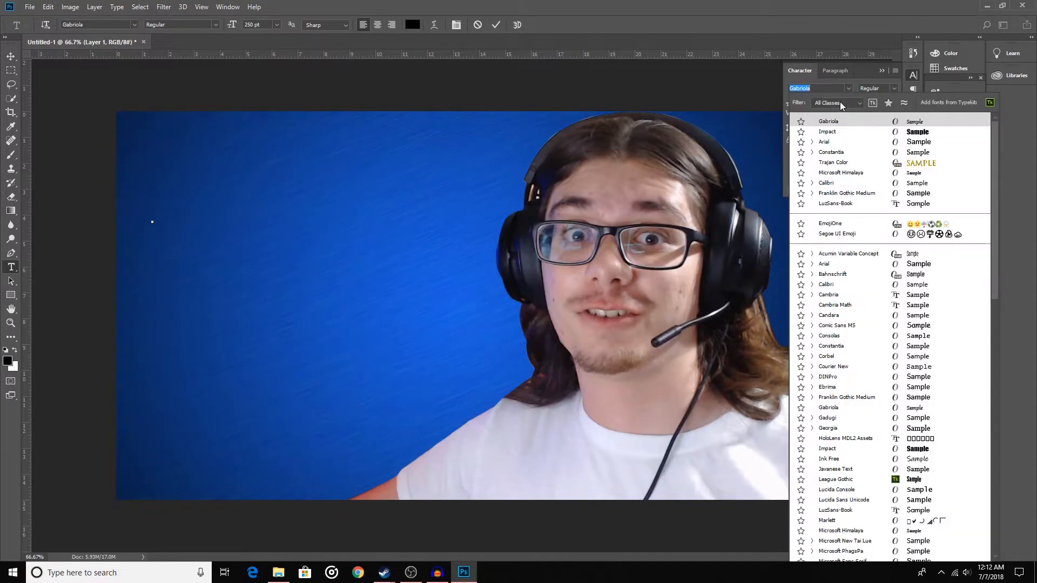
pyautogui.click(831, 131)
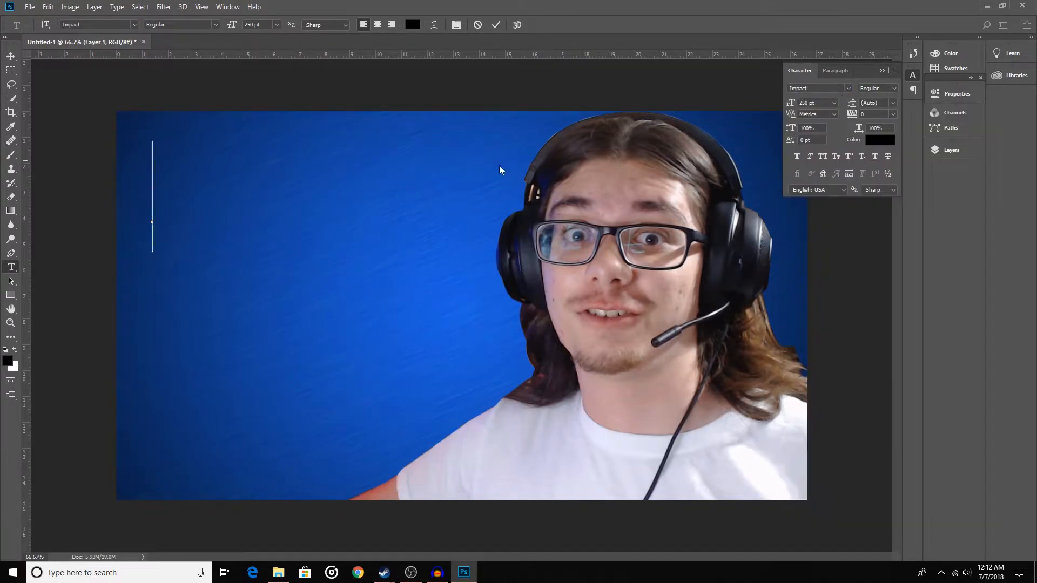
# - Enter the title "HOW TO", "MAKE A GOOD", "THUMBNAIL" in capitals on three lines and commit the text
pyautogui.write('how')
pyautogui.press('BackSpace')
pyautogui.press('BackSpace')
pyautogui.press('BackSpace')
pyautogui.write('HO')
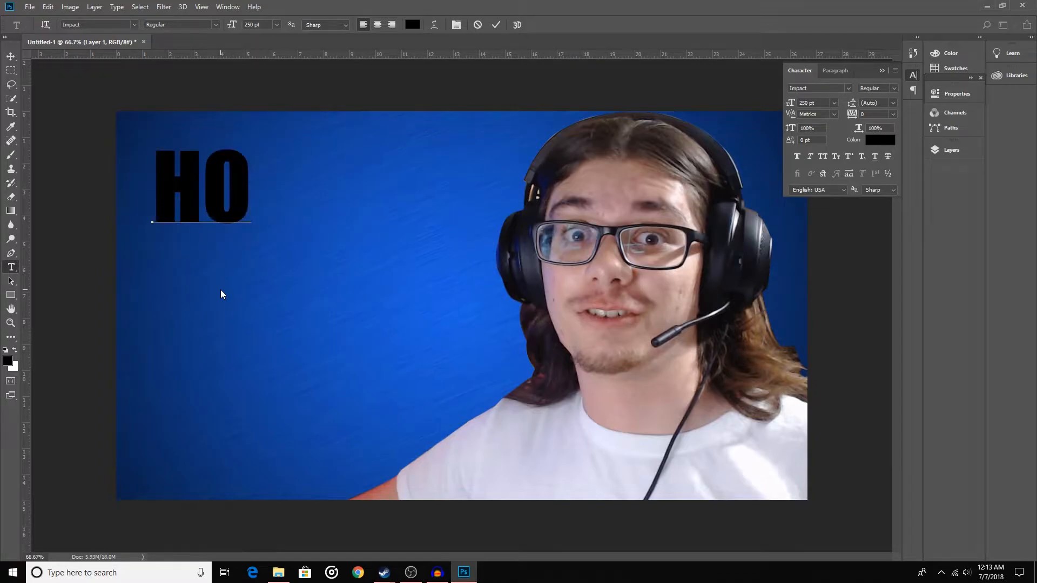
pyautogui.write('W TO')
pyautogui.press('Return')
pyautogui.write('MAKE A ')
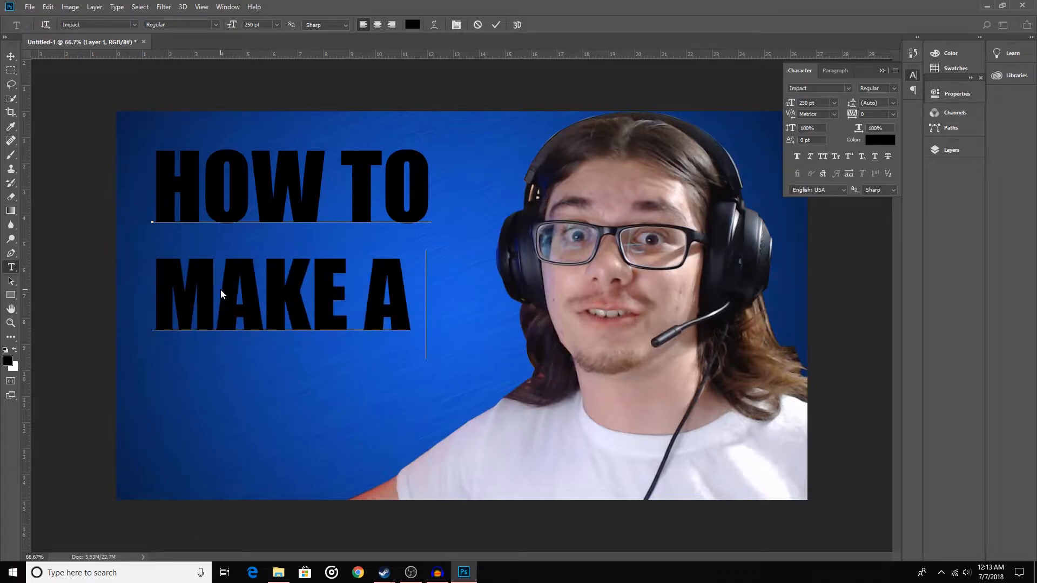
pyautogui.write('GOOD')
pyautogui.press('Return')
pyautogui.write('THUM')
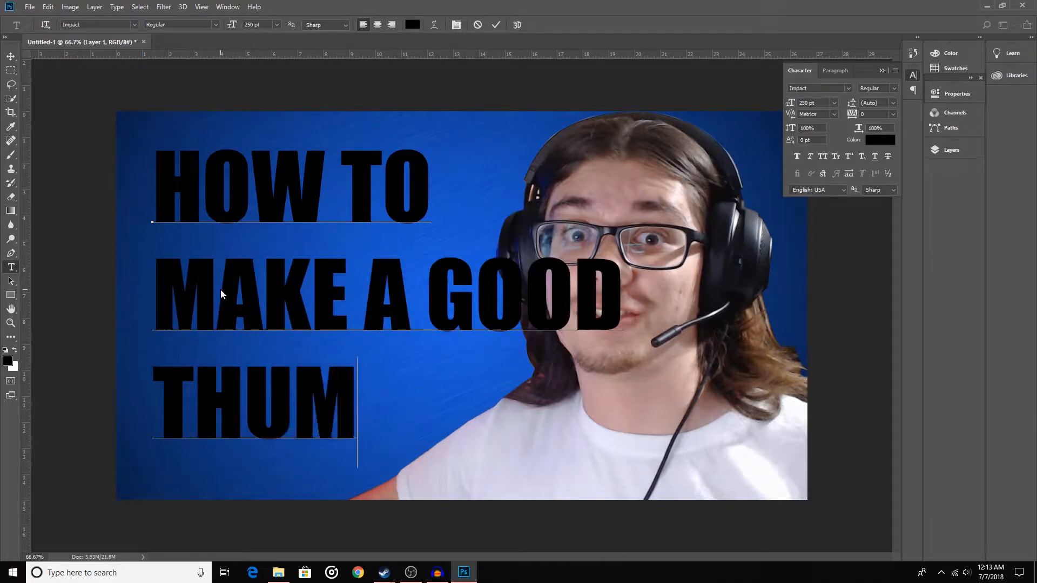
pyautogui.write('BNAIL')
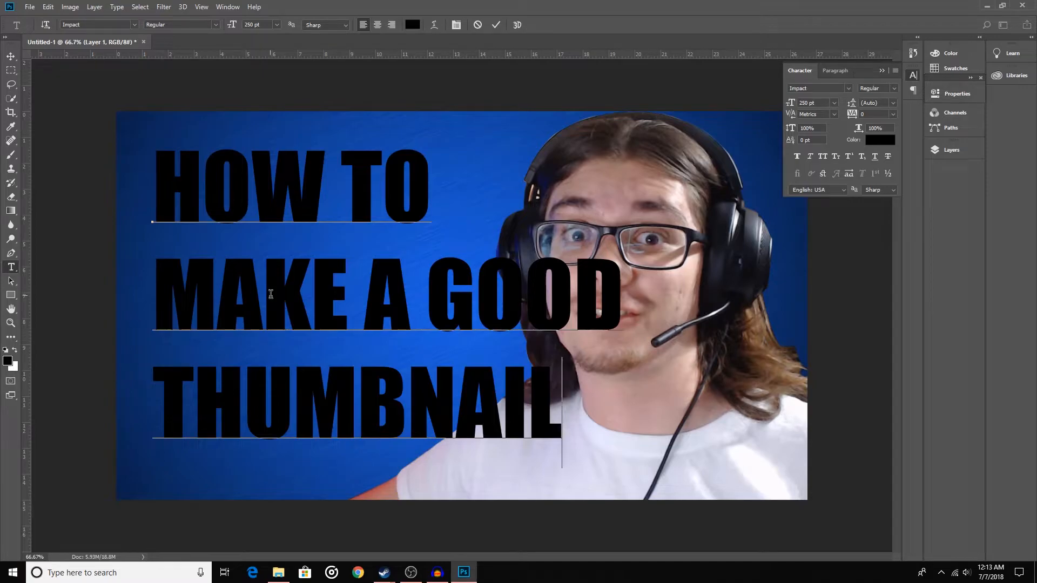
pyautogui.click(496, 25)
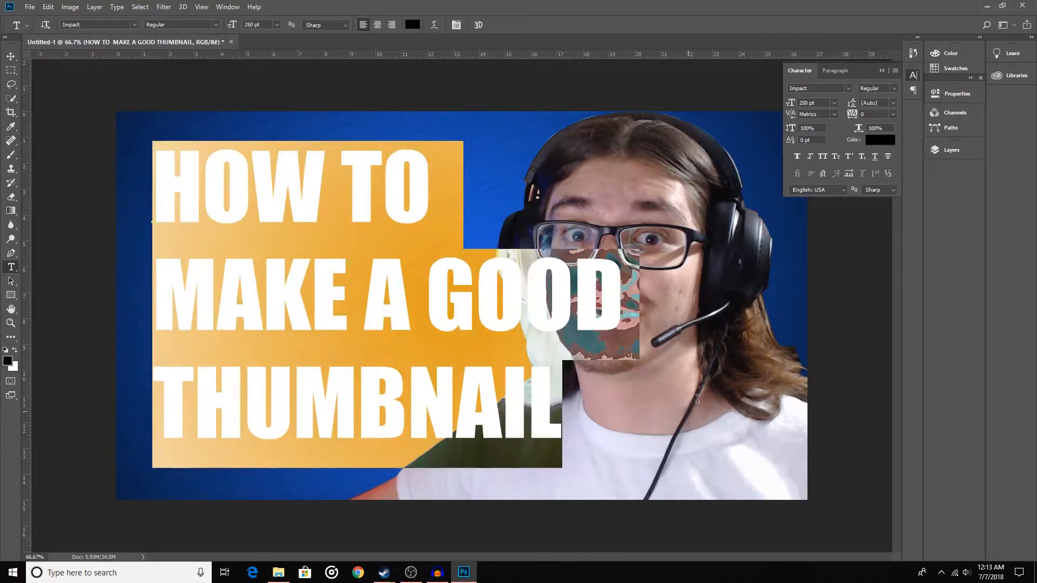
# - Set the title's font size to 200 pt and center-align its lines
pyautogui.moveTo(818, 103); pyautogui.dragTo(784, 110)
pyautogui.write('200')
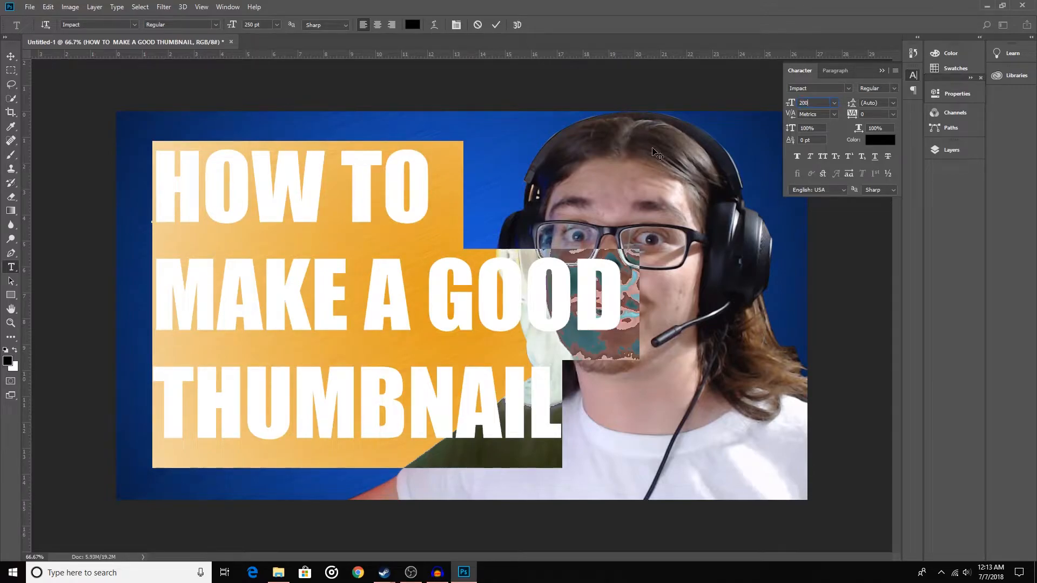
pyautogui.press('Return')
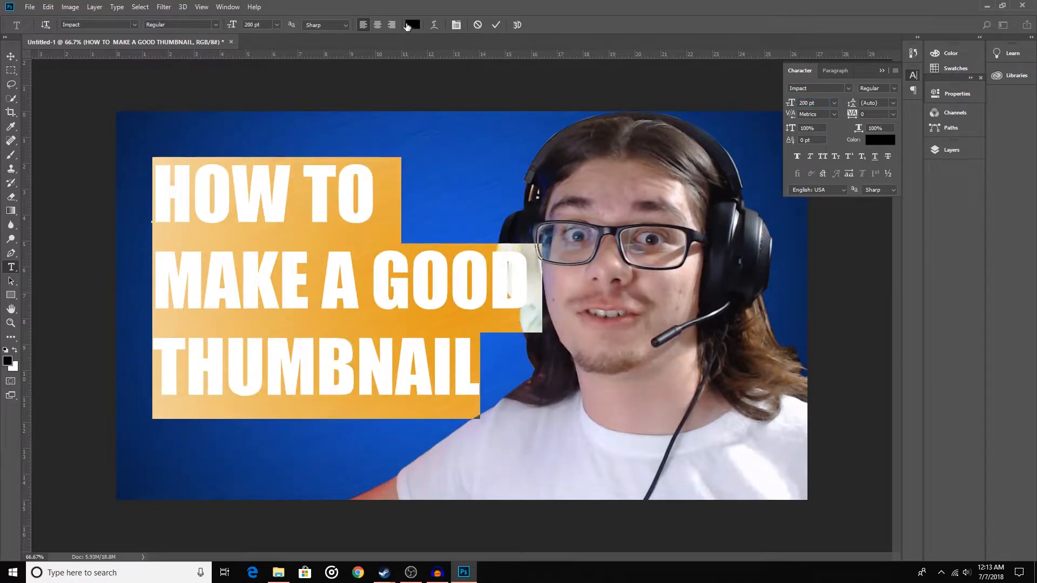
pyautogui.click(378, 24)
# - Move the title up into the upper left area of the canvas, nudging the cut-out person slightly to the right to make room
pyautogui.click(10, 56)
pyautogui.moveTo(218, 266); pyautogui.dragTo(373, 245)
pyautogui.moveTo(629, 300); pyautogui.dragTo(648, 304)
pyautogui.click(351, 268)
pyautogui.moveTo(349, 264); pyautogui.dragTo(361, 263)
# - Scale the cut-out person to about 102.5% with Free Transform and place the figure on the right of the canvas, just clear of the title
pyautogui.click(708, 301)
pyautogui.moveTo(590, 297); pyautogui.dragTo(599, 301)
pyautogui.hotkey('ctrl', 't')
pyautogui.moveTo(185, 112); pyautogui.dragTo(7, 11)
pyautogui.moveTo(587, 252); pyautogui.dragTo(671, 345)
pyautogui.moveTo(89, 112); pyautogui.dragTo(180, 143)
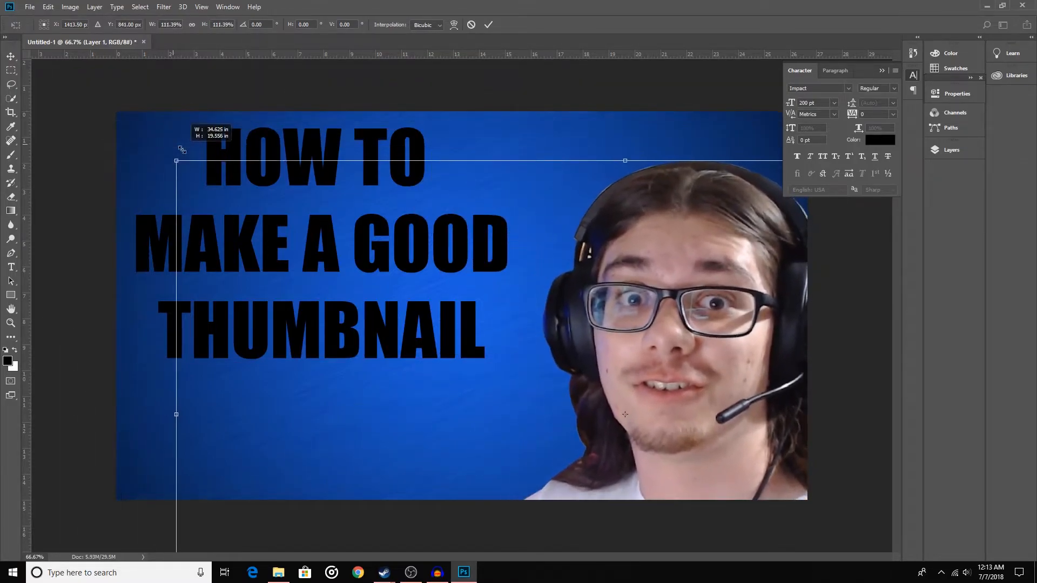
pyautogui.moveTo(654, 354); pyautogui.dragTo(602, 326)
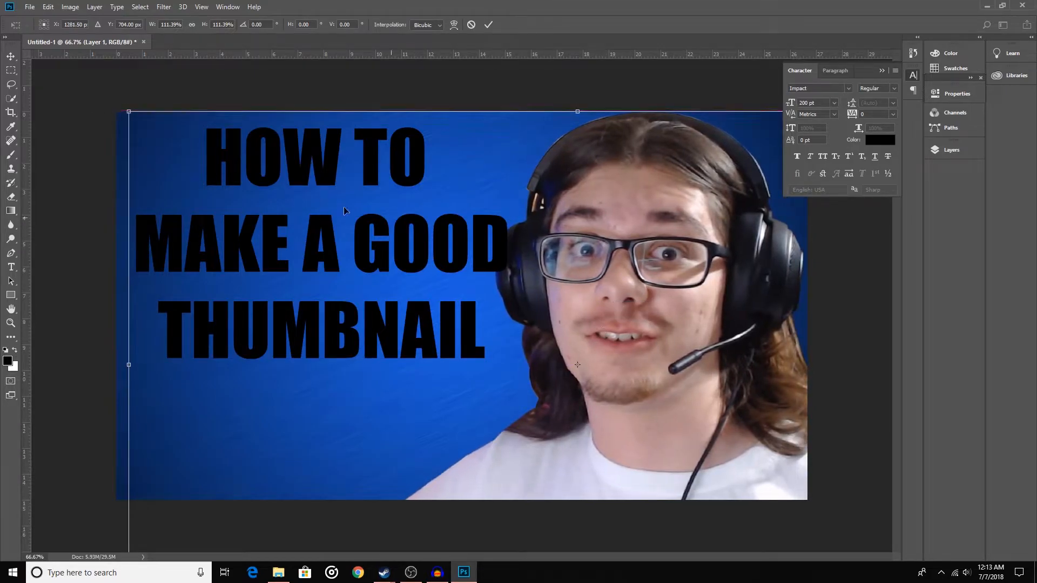
pyautogui.moveTo(128, 112); pyautogui.dragTo(201, 148)
pyautogui.moveTo(548, 329); pyautogui.dragTo(579, 319)
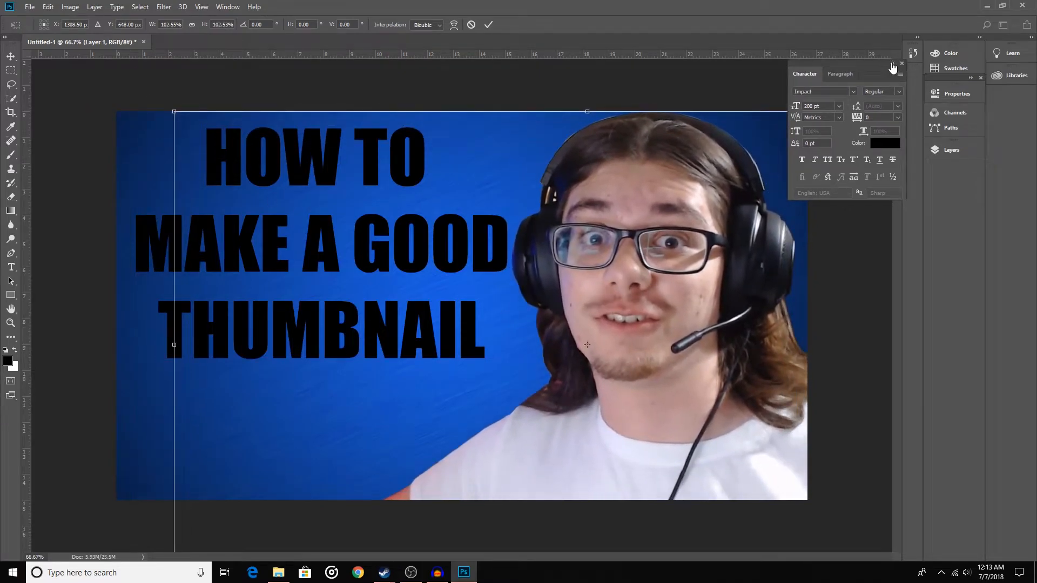
pyautogui.click(882, 70)
pyautogui.click(797, 64)
pyautogui.click(488, 25)
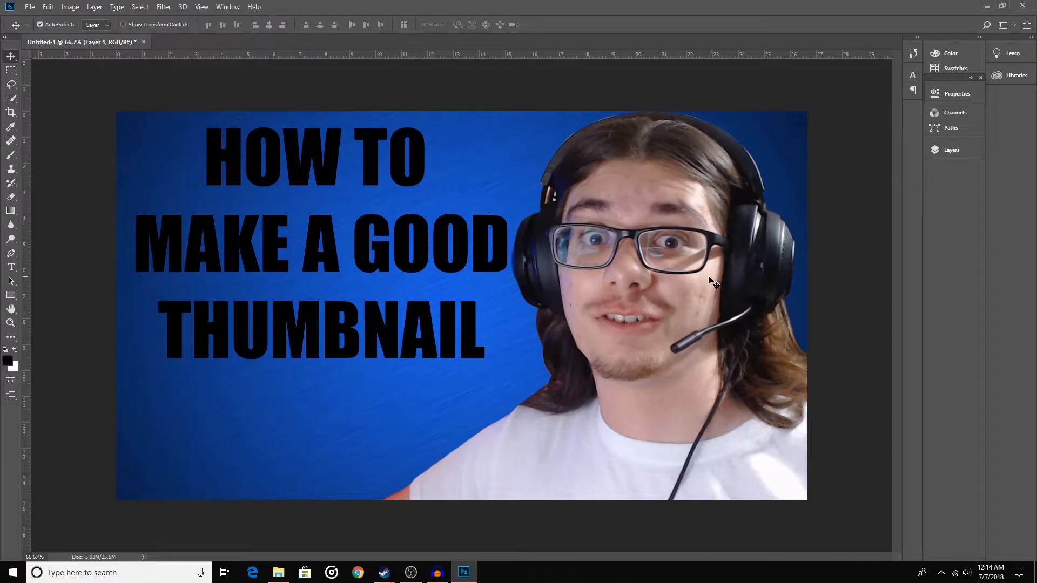
# - Select all of the title text and change its color to white
pyautogui.click(296, 174)
pyautogui.click(11, 267)
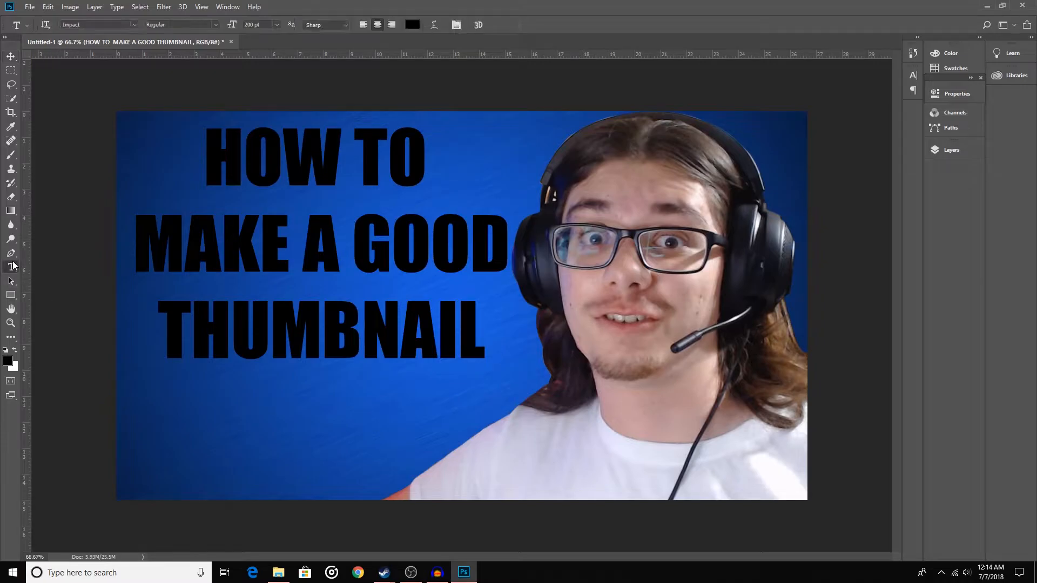
pyautogui.moveTo(215, 157); pyautogui.dragTo(485, 348)
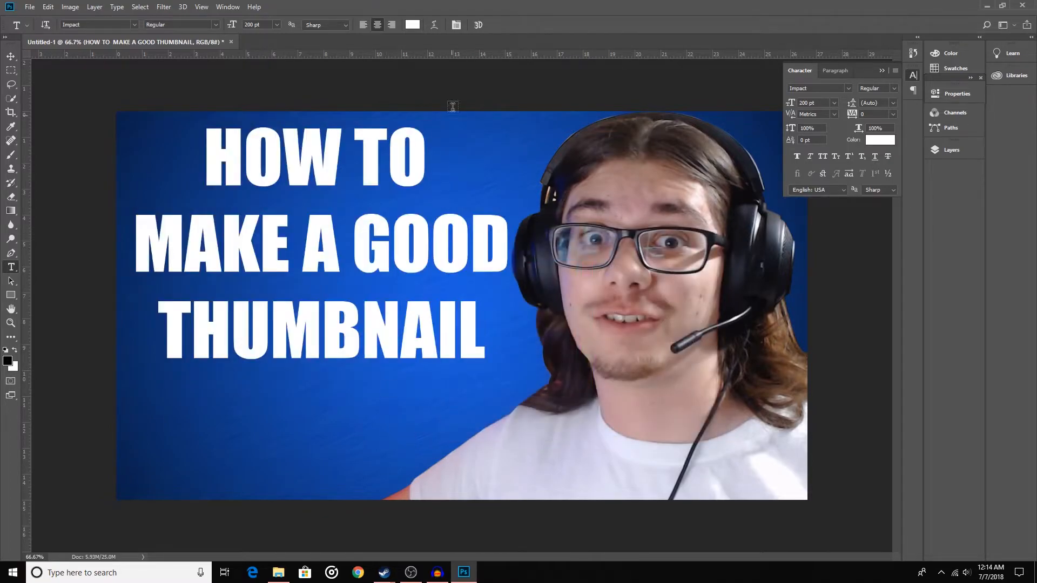
pyautogui.click(886, 72)
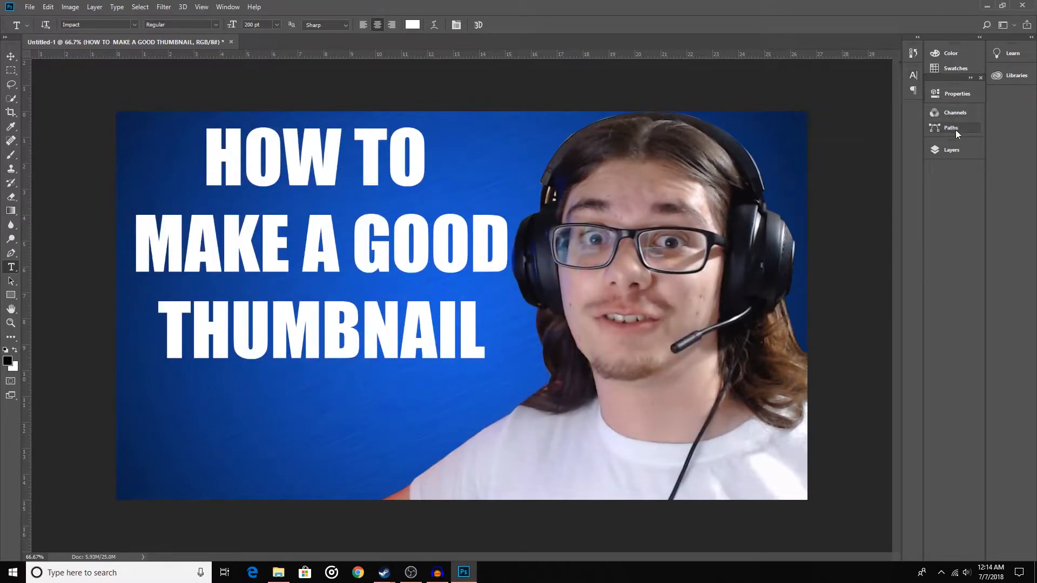
# - Open the blending options of the title's text layer and add a drop shadow
pyautogui.click(954, 150)
pyautogui.rightClick(844, 214)
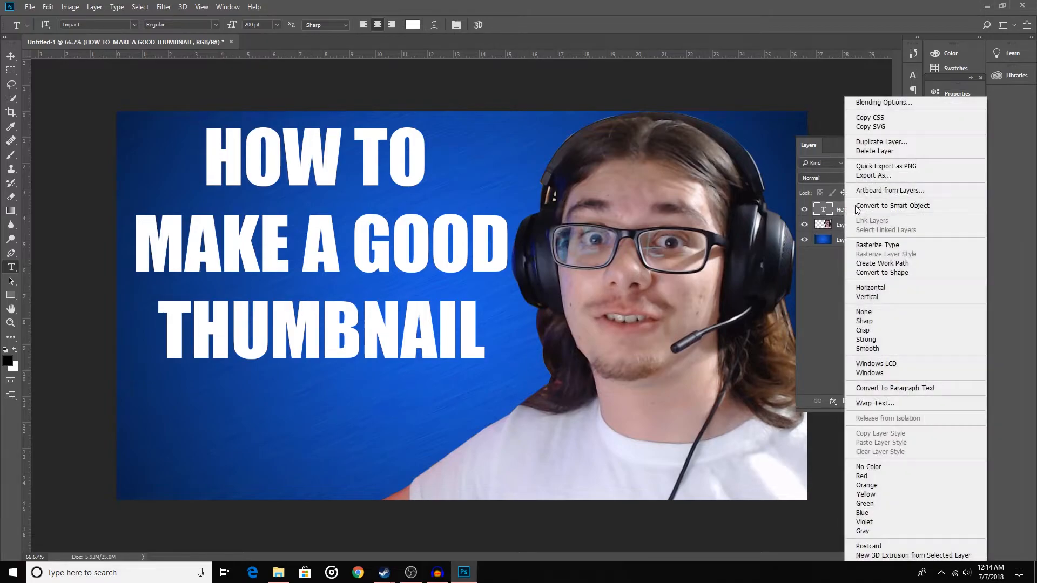
pyautogui.click(872, 103)
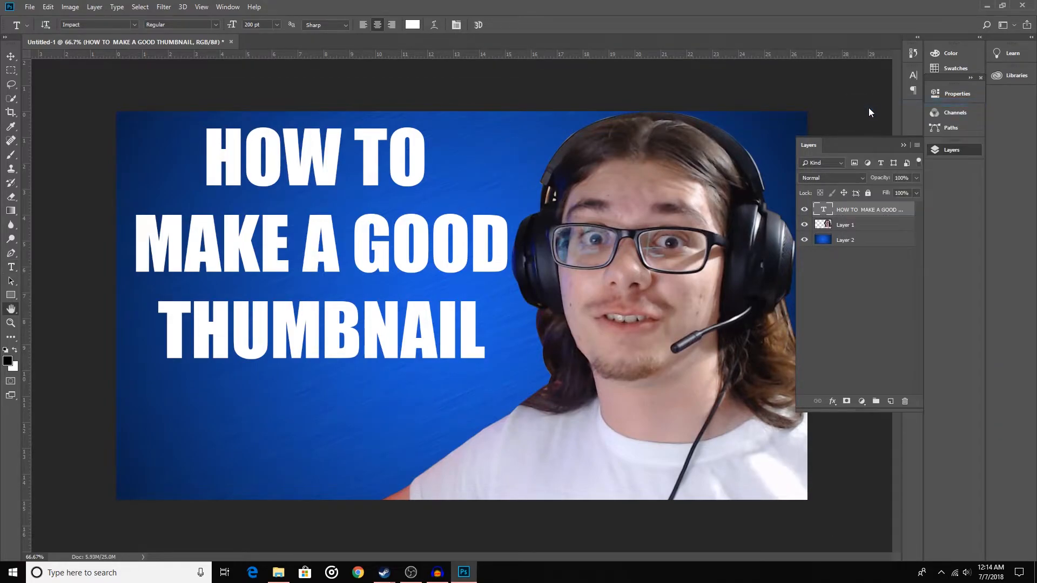
pyautogui.moveTo(241, 85); pyautogui.dragTo(603, 119)
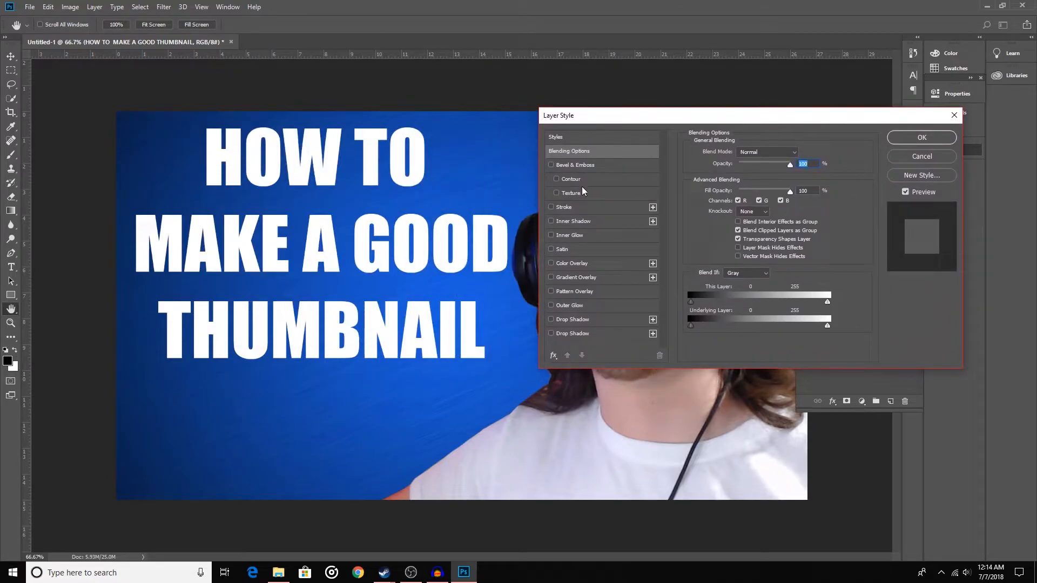
pyautogui.click(551, 319)
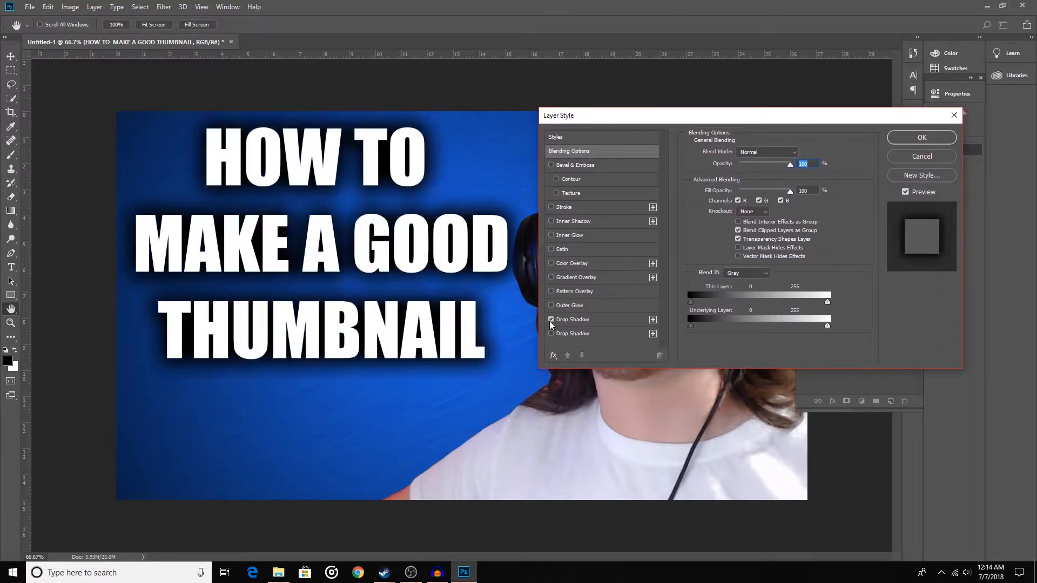
pyautogui.click(585, 322)
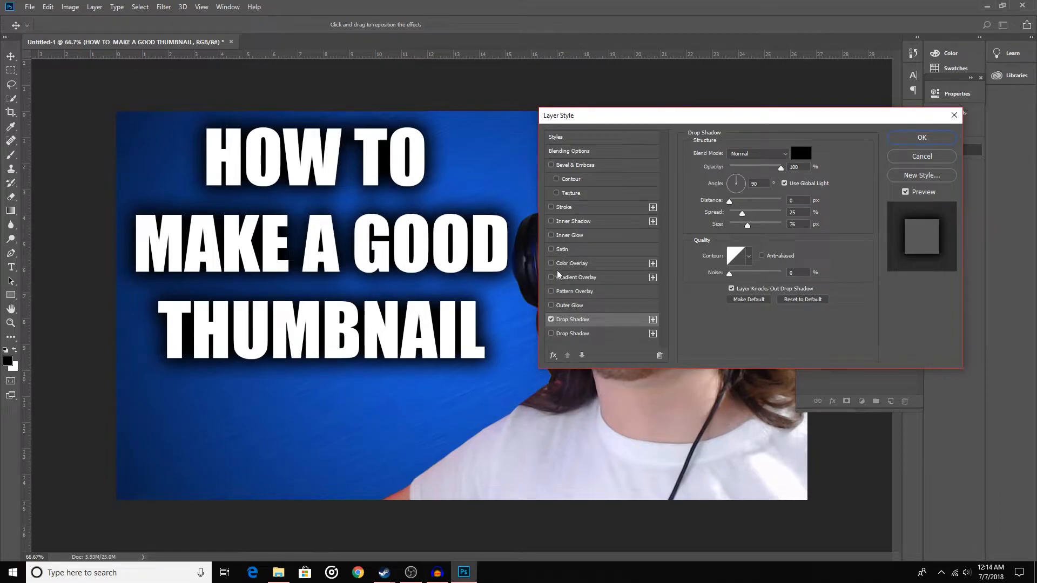
# - Add a 10 px outside stroke in dark blue (003c62) to the title and apply the layer style
pyautogui.click(553, 208)
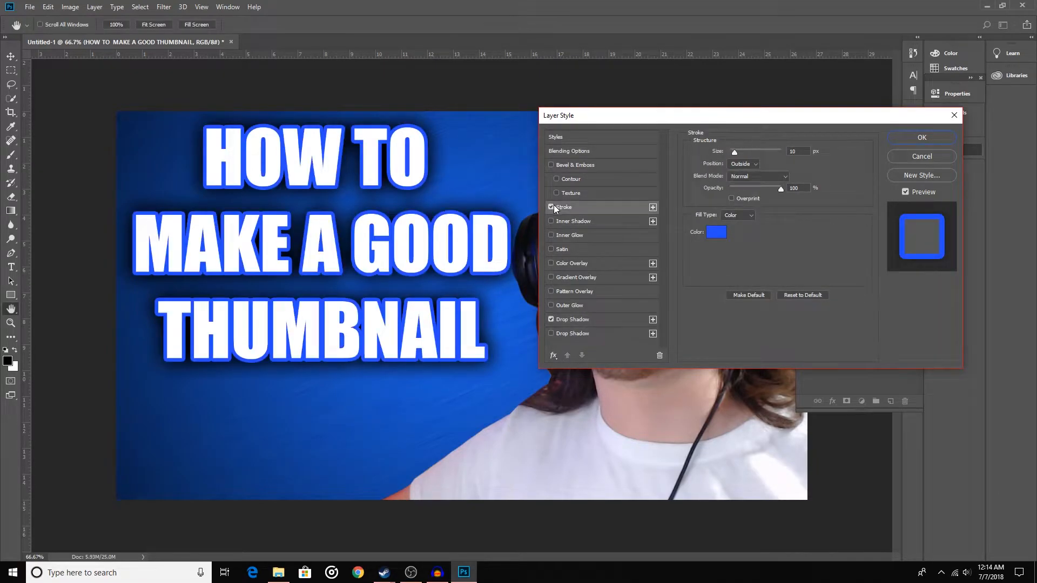
pyautogui.click(716, 232)
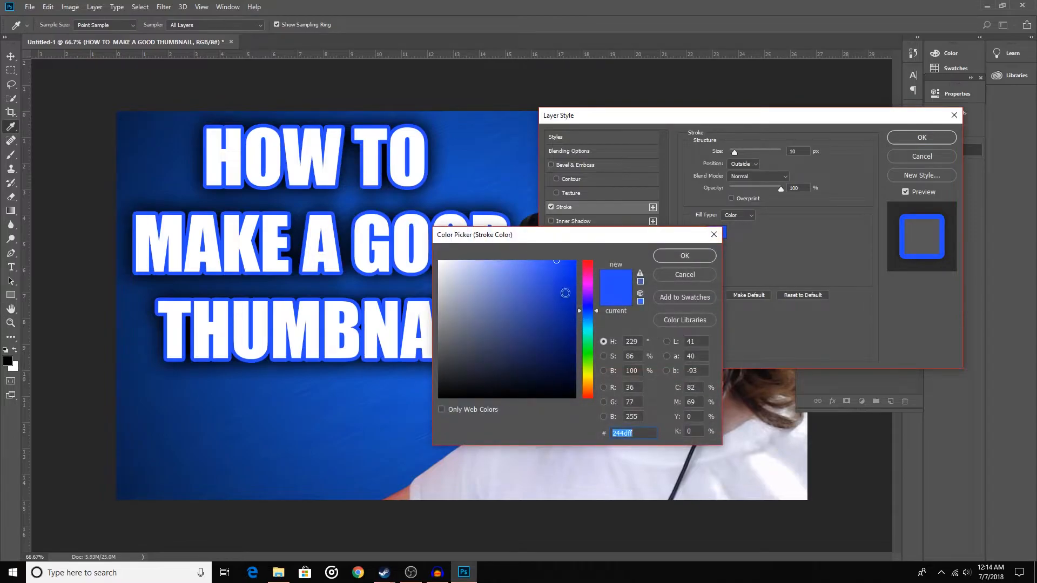
pyautogui.moveTo(563, 302)
pyautogui.mouseDown()
pyautogui.moveTo(583, 319)
pyautogui.moveTo(575, 345)
pyautogui.mouseUp()
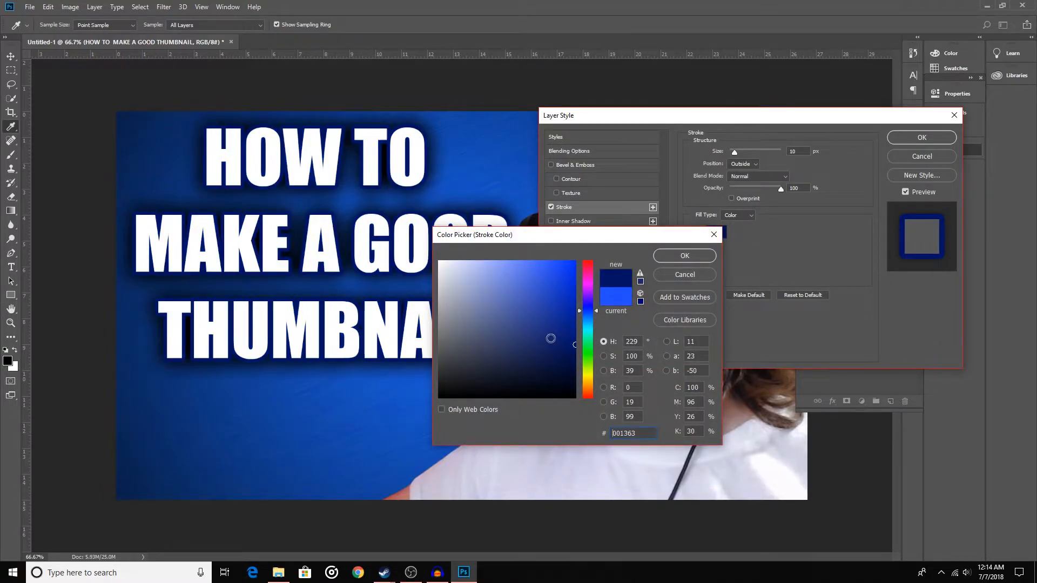
pyautogui.moveTo(593, 314); pyautogui.dragTo(589, 258)
pyautogui.moveTo(565, 333)
pyautogui.mouseDown()
pyautogui.moveTo(611, 359)
pyautogui.moveTo(614, 379)
pyautogui.mouseUp()
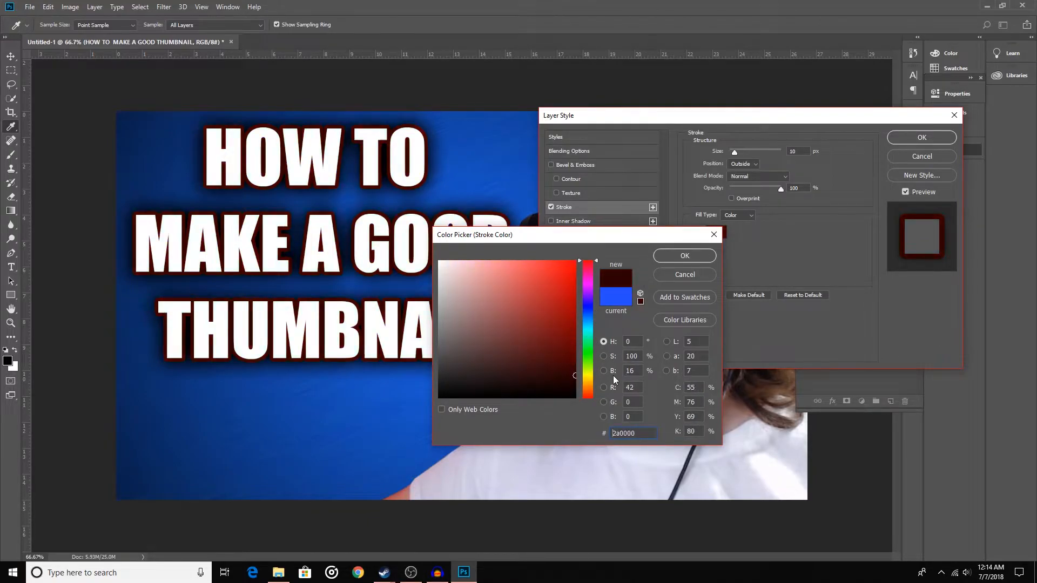
pyautogui.moveTo(589, 346); pyautogui.dragTo(629, 405)
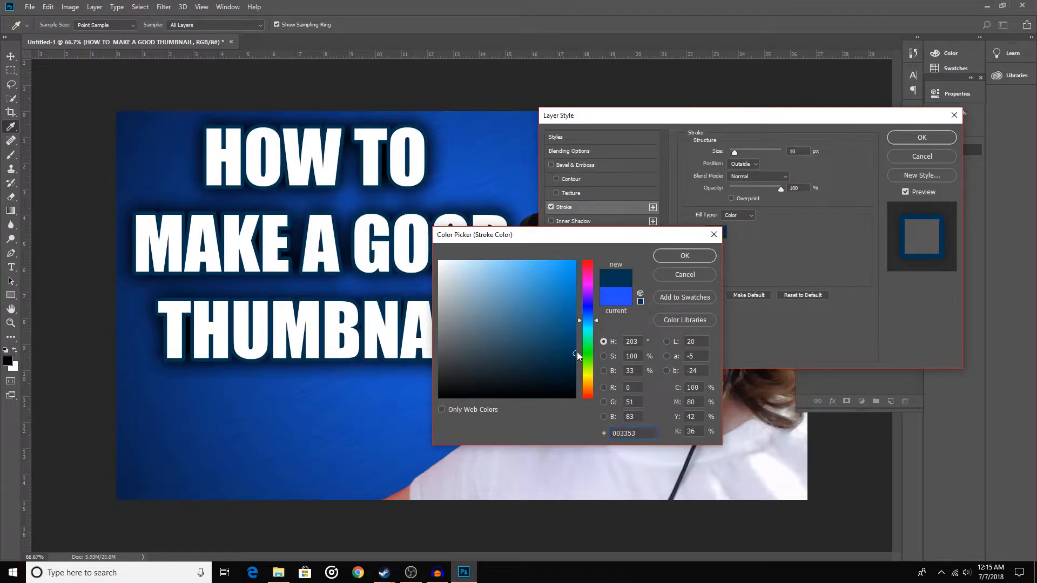
pyautogui.moveTo(578, 345); pyautogui.dragTo(575, 346)
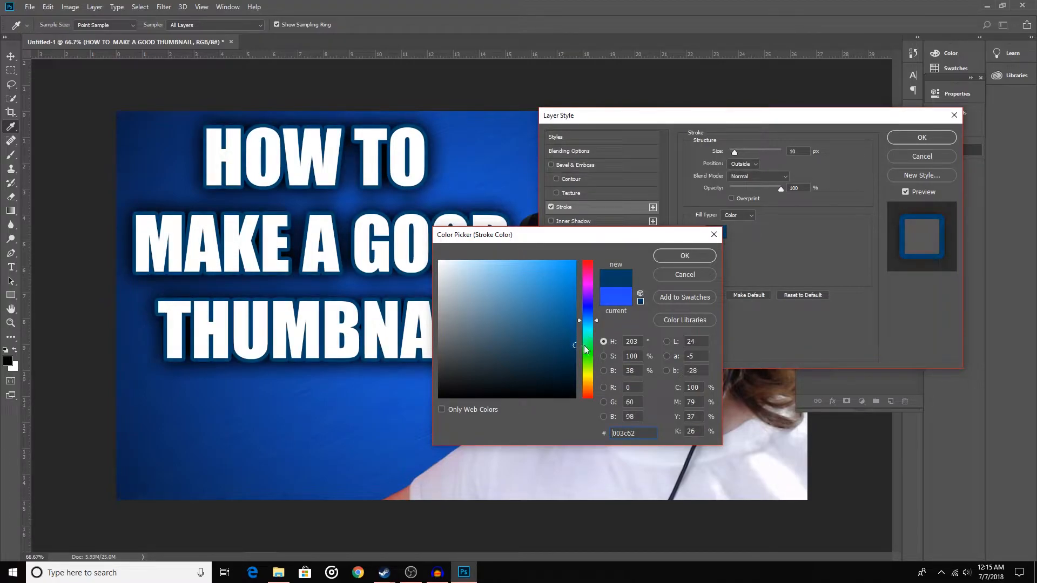
pyautogui.click(675, 258)
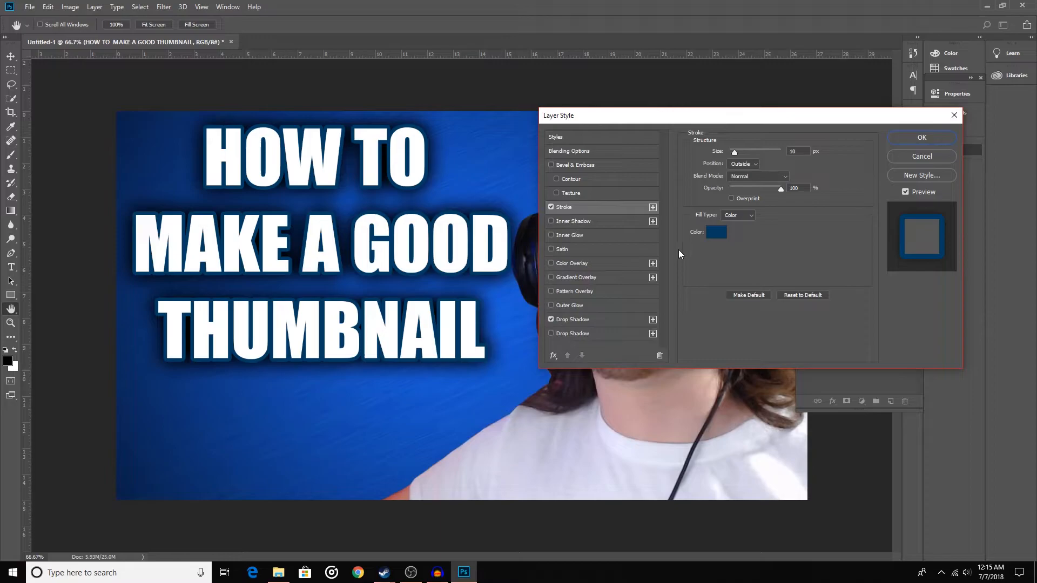
pyautogui.click(909, 138)
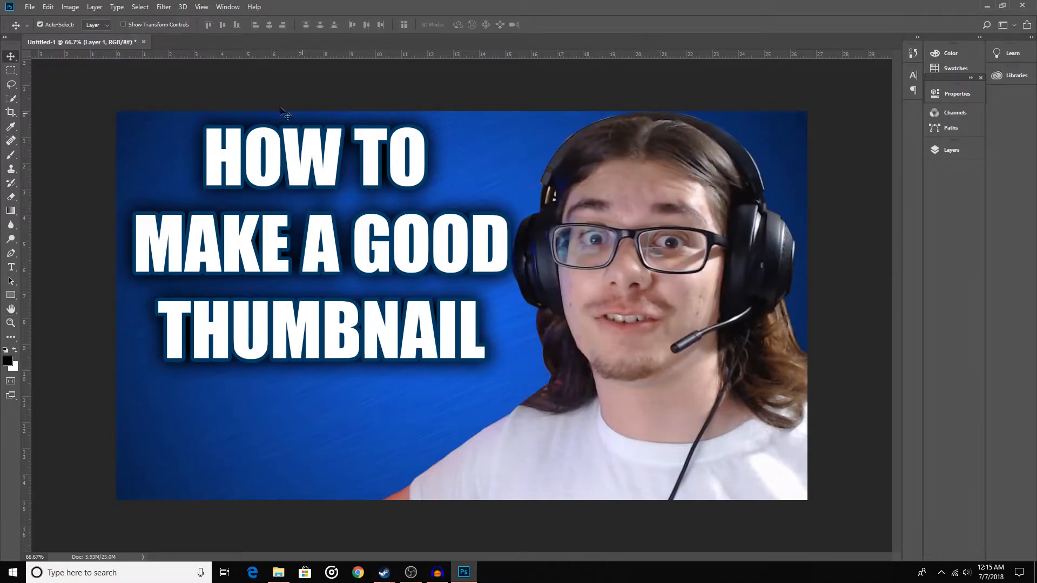
# - Increase the contrast of the cut-out person's layer with a Brightness/Contrast adjustment
pyautogui.click(953, 154)
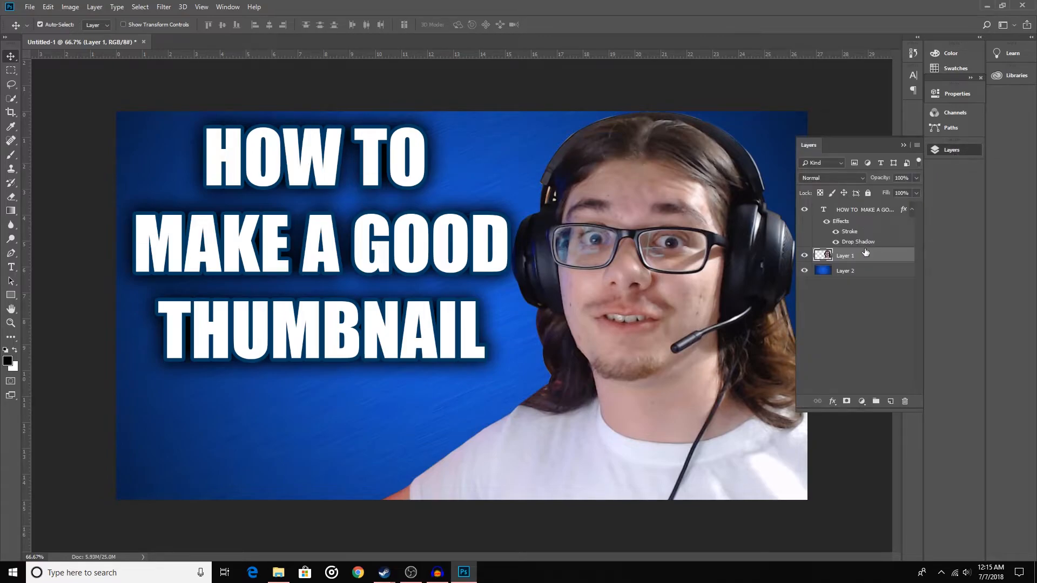
pyautogui.click(70, 7)
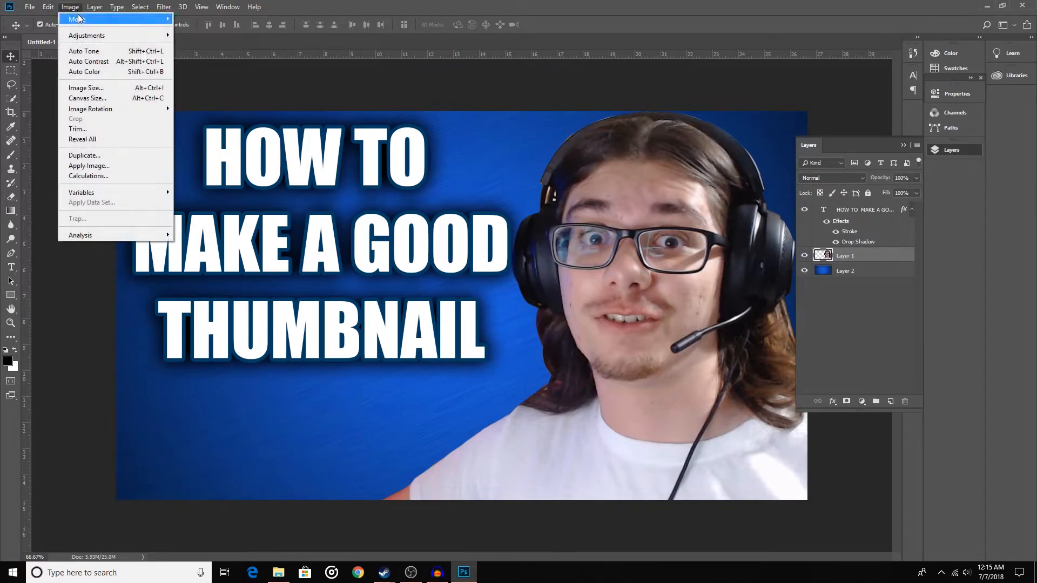
pyautogui.moveTo(156, 37)
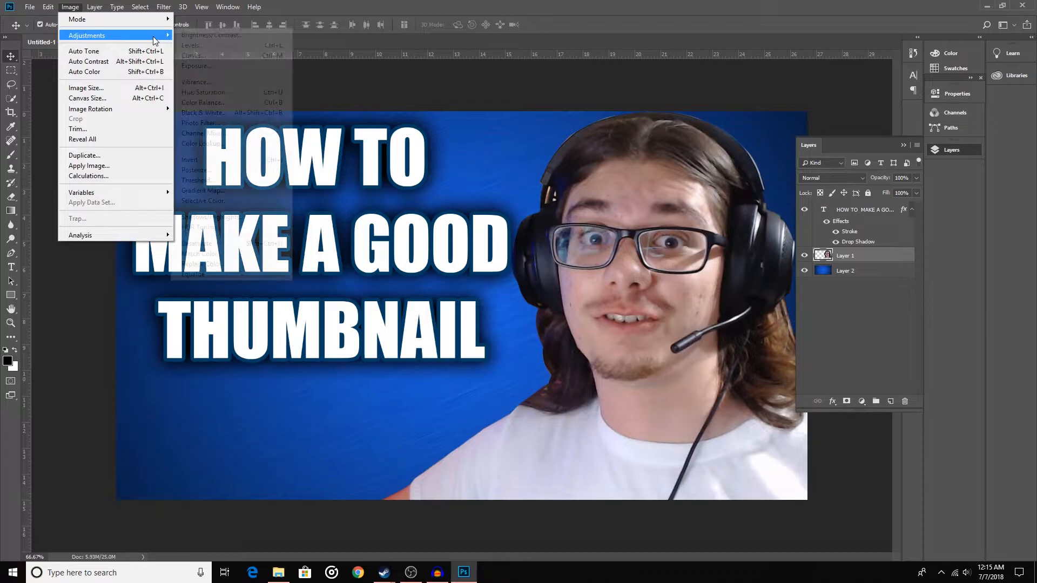
pyautogui.click(200, 36)
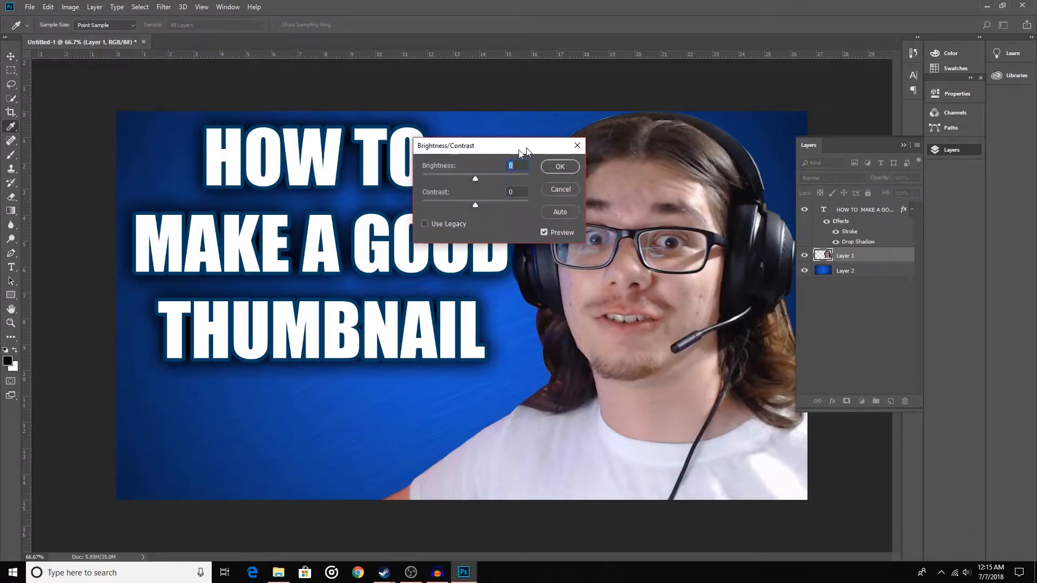
pyautogui.moveTo(540, 143); pyautogui.dragTo(275, 188)
pyautogui.moveTo(218, 248); pyautogui.dragTo(235, 248)
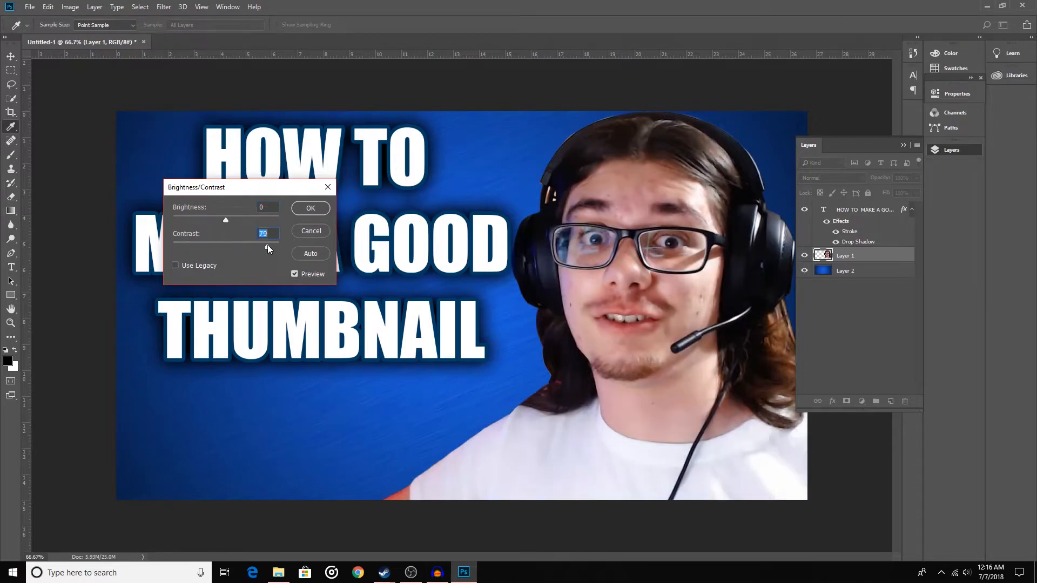
pyautogui.press('Return')
# - Apply a Hue/Saturation adjustment to the cut-out person's layer with saturation +36 and lightness -5
pyautogui.click(70, 6)
pyautogui.moveTo(145, 37)
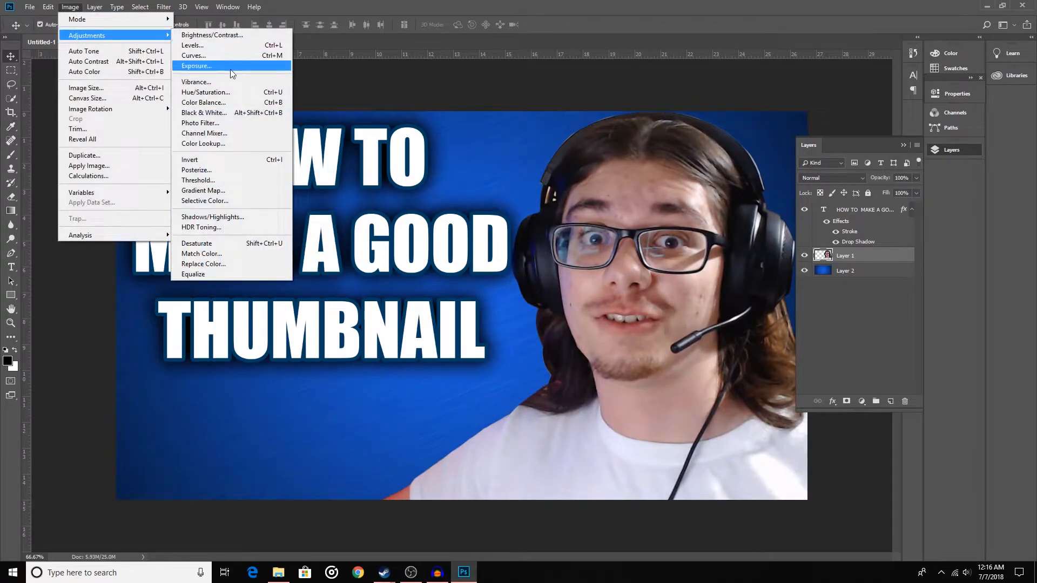
pyautogui.click(205, 92)
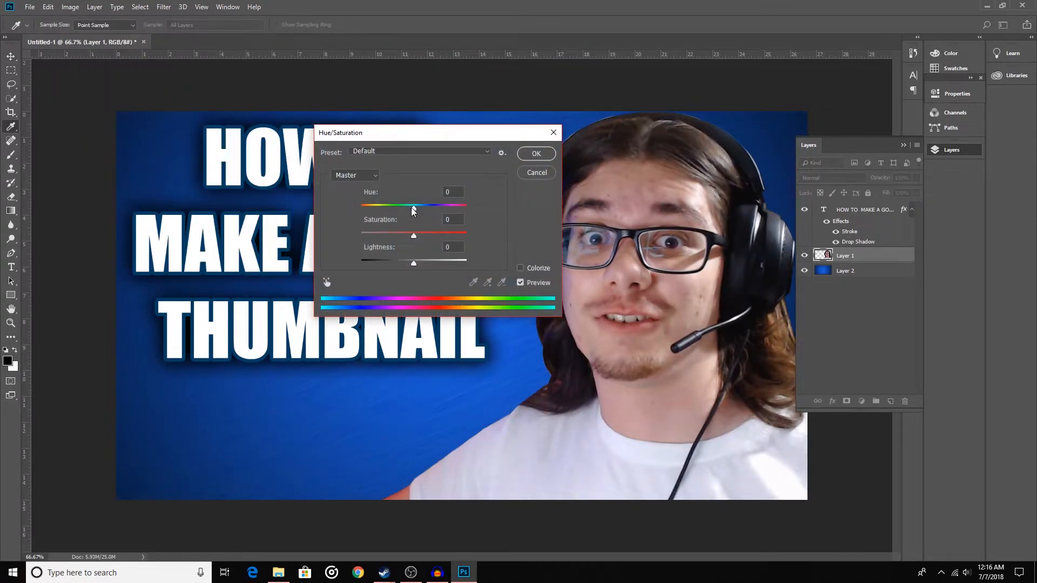
pyautogui.moveTo(414, 236)
pyautogui.mouseDown()
pyautogui.moveTo(452, 238)
pyautogui.moveTo(433, 237)
pyautogui.mouseUp()
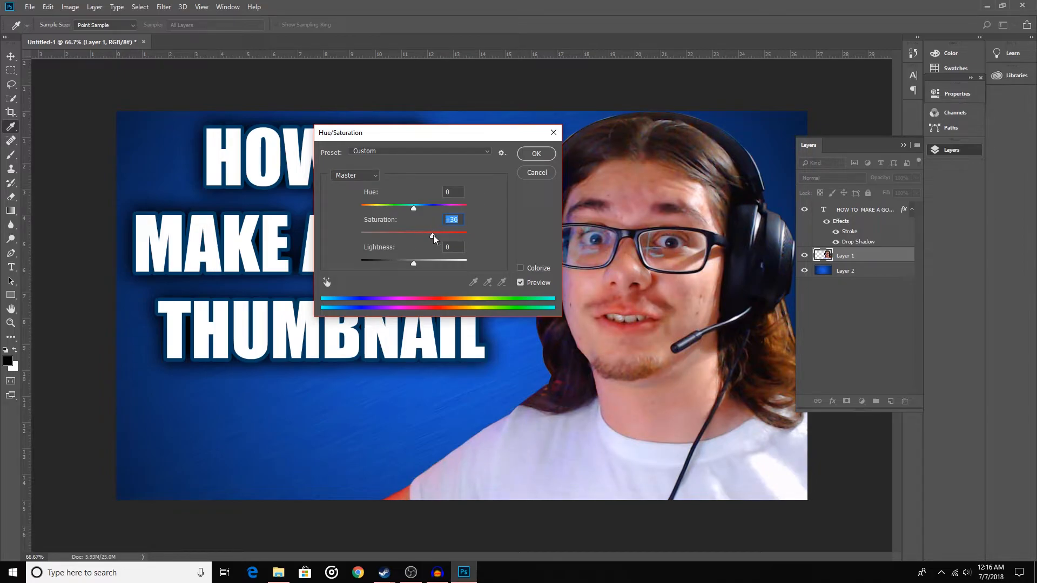
pyautogui.moveTo(414, 264)
pyautogui.mouseDown()
pyautogui.moveTo(426, 260)
pyautogui.moveTo(411, 261)
pyautogui.mouseUp()
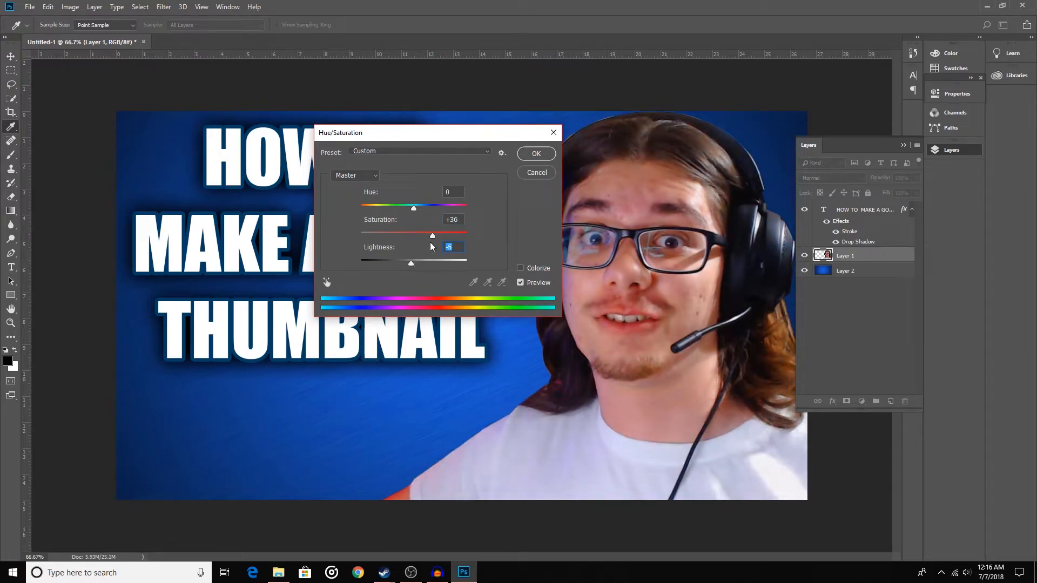
pyautogui.click(528, 159)
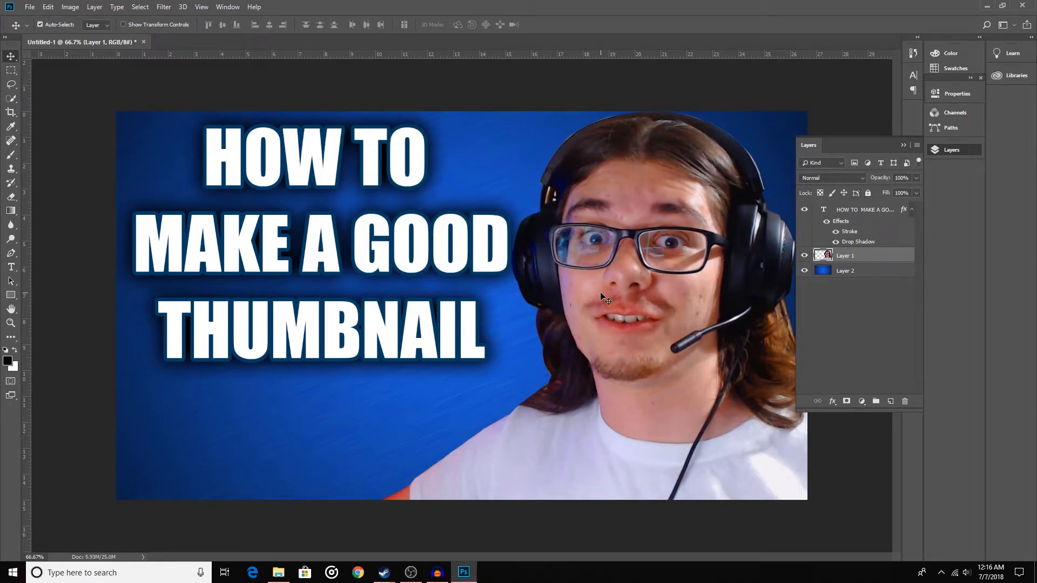
pyautogui.click(905, 145)
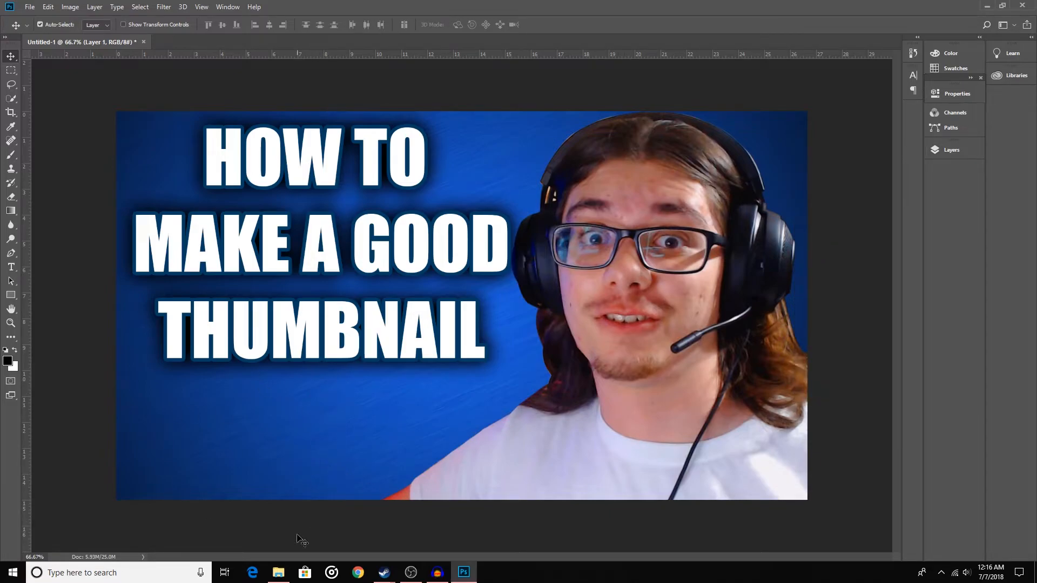
# - Scale the Photoshop logo to about 90% and place it below the title, partly cut off by the thumbnail's lower edge
pyautogui.moveTo(285, 579)
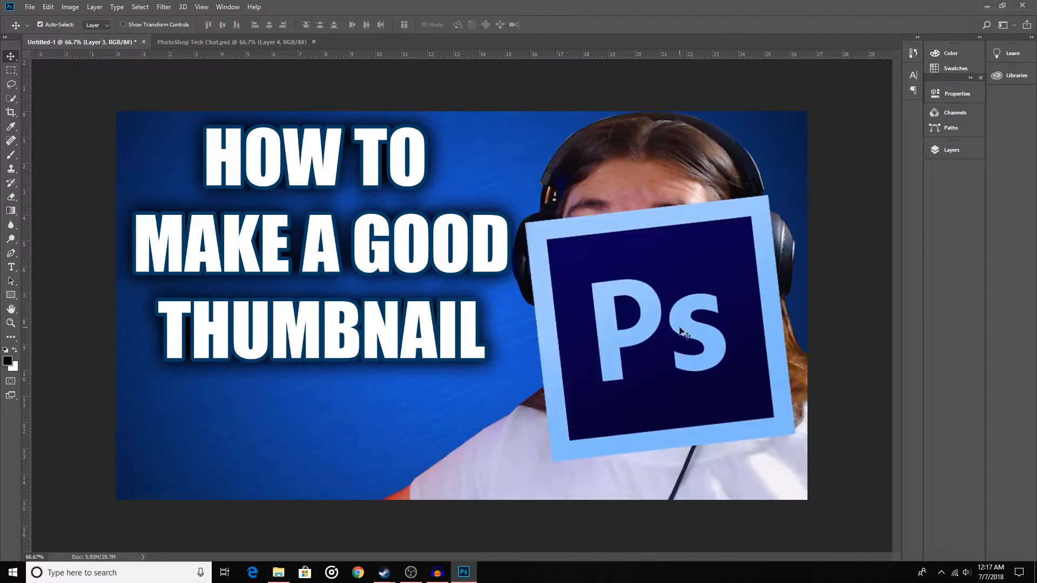
pyautogui.hotkey('ctrl', 't')
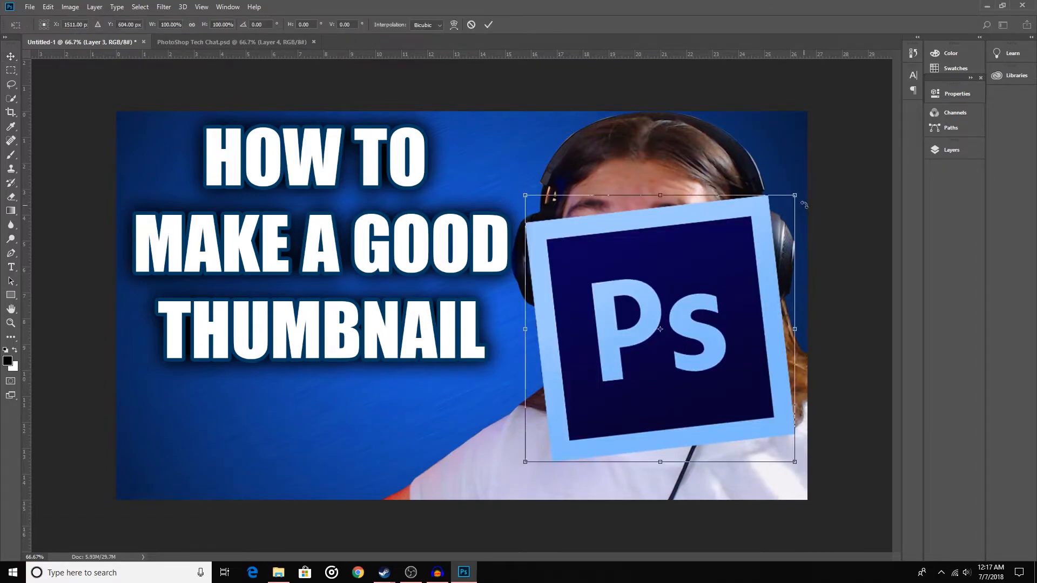
pyautogui.moveTo(796, 195); pyautogui.dragTo(686, 305)
pyautogui.moveTo(643, 404); pyautogui.dragTo(255, 464)
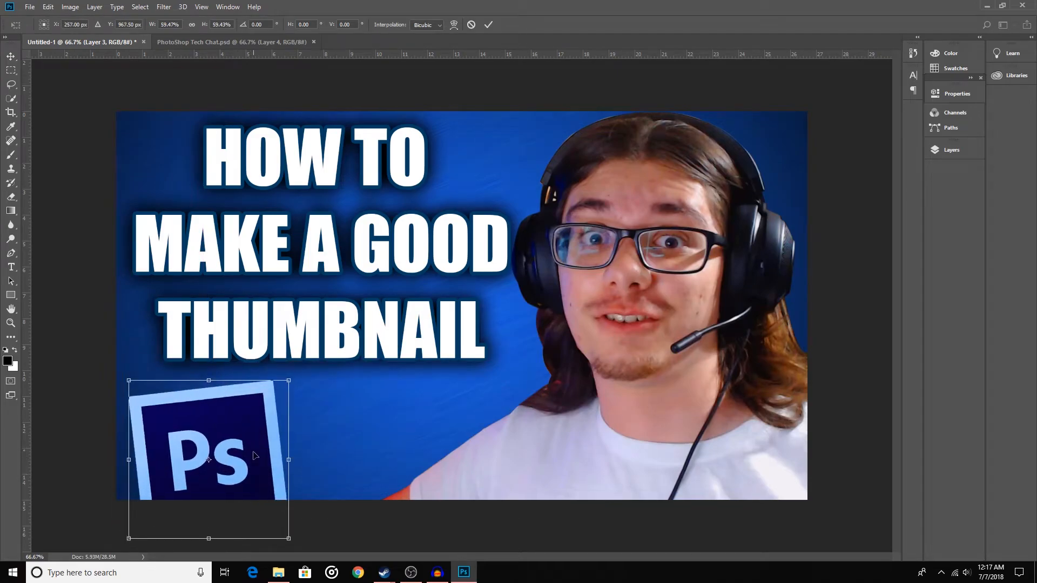
pyautogui.moveTo(289, 380); pyautogui.dragTo(372, 298)
pyautogui.moveTo(284, 425); pyautogui.dragTo(352, 441)
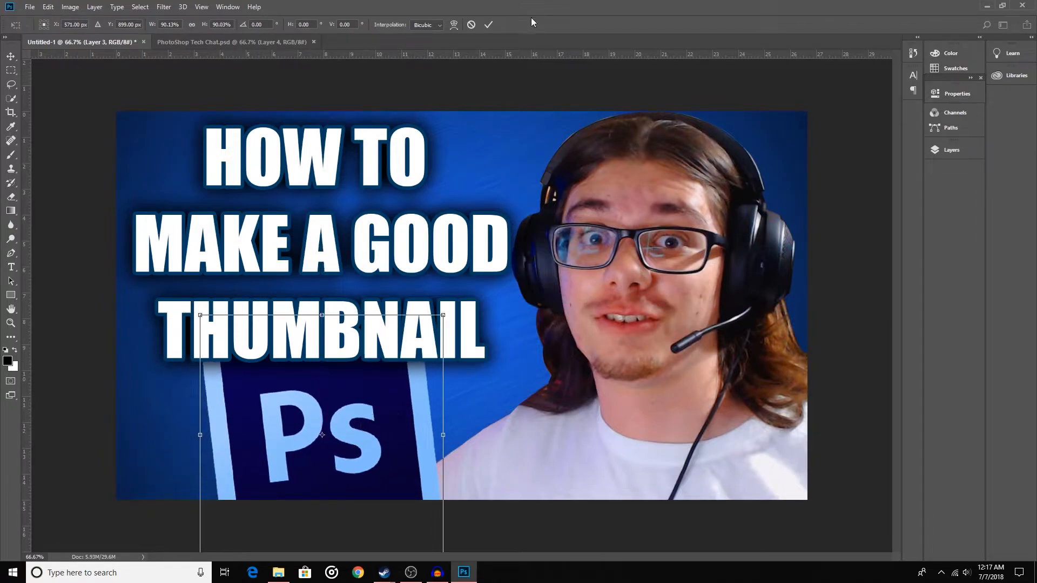
pyautogui.click(486, 25)
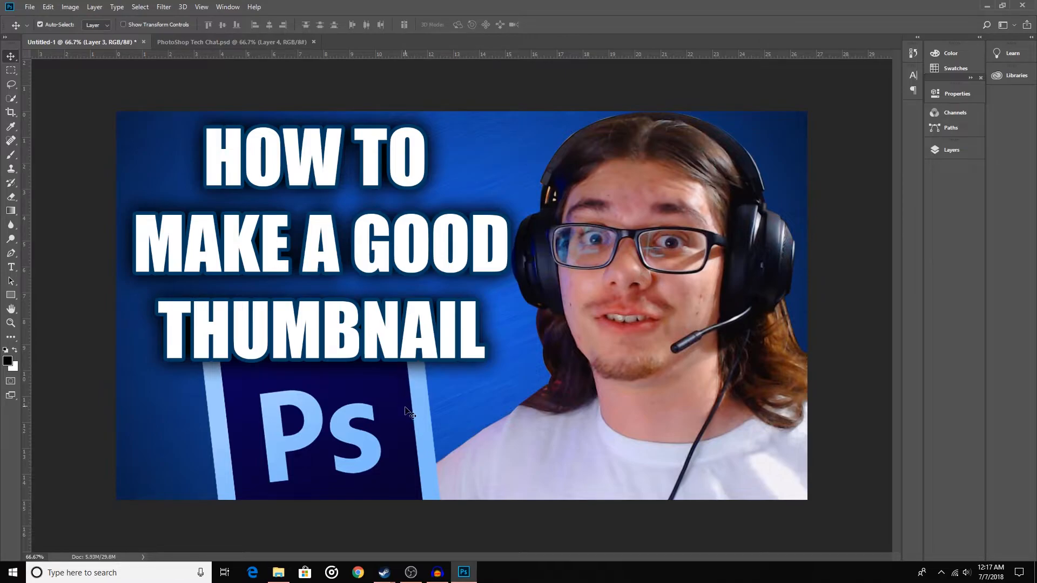
pyautogui.click(501, 154)
pyautogui.click(503, 98)
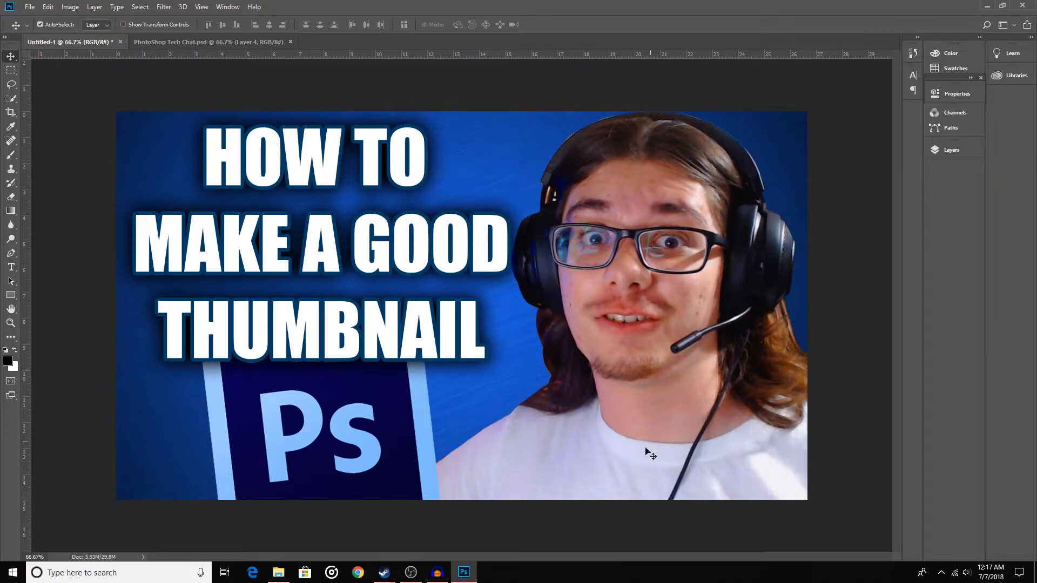
# - Add the text "016" in white 200 pt Impact and move it to the lower right corner of the thumbnail
pyautogui.click(358, 573)
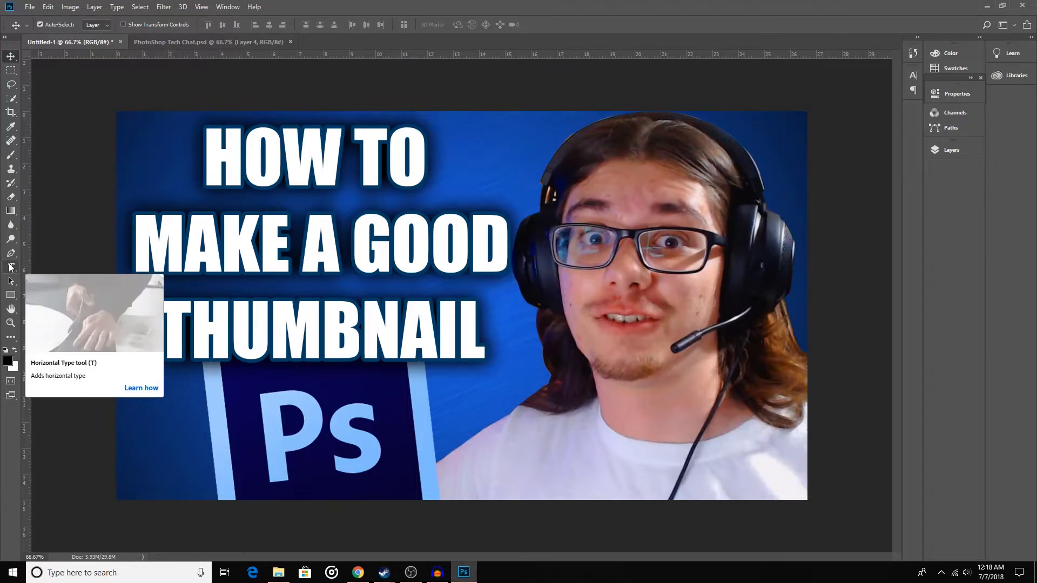
pyautogui.click(11, 267)
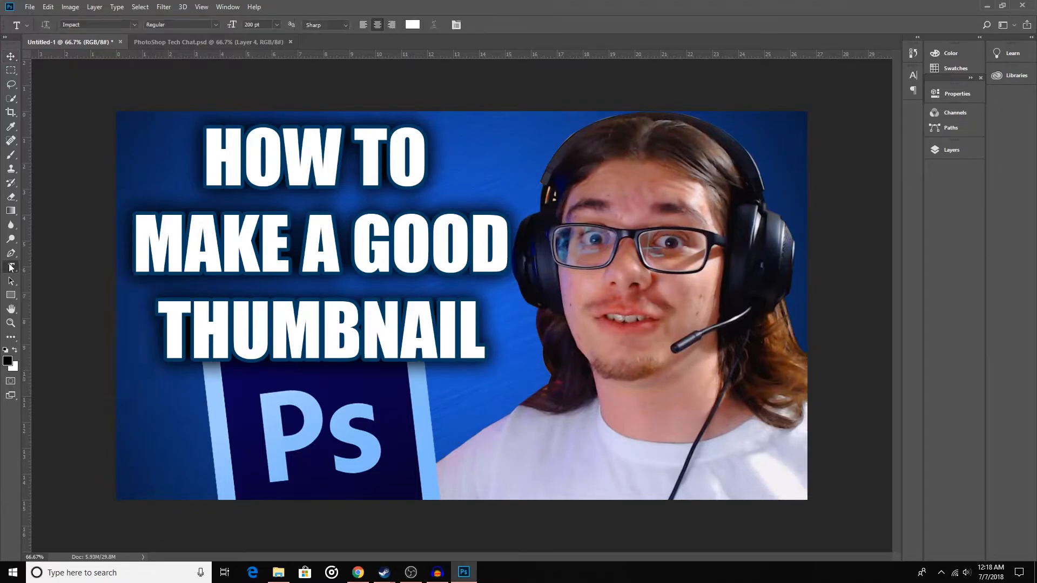
pyautogui.click(681, 477)
pyautogui.write('016')
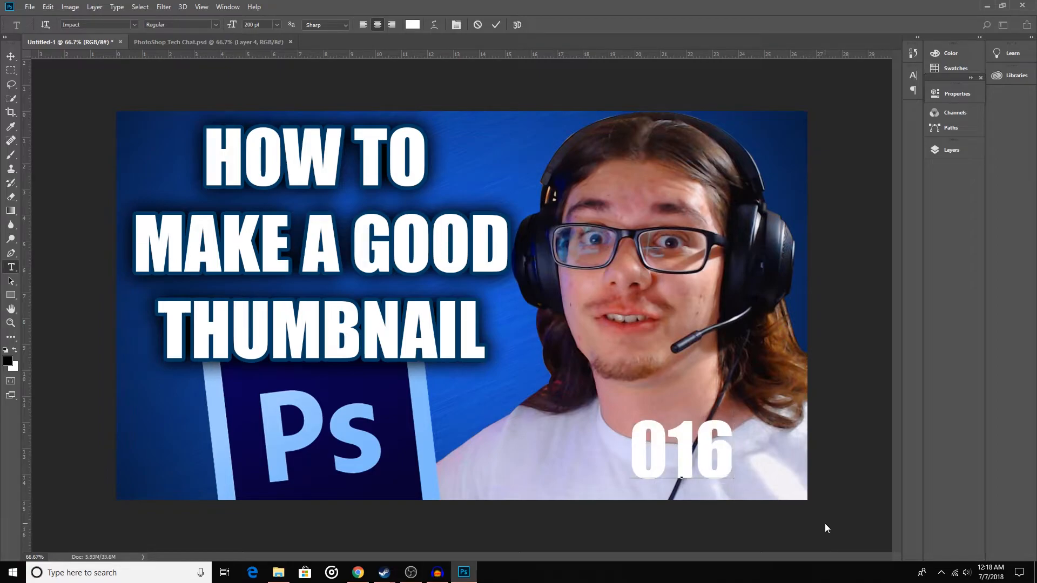
pyautogui.click(11, 56)
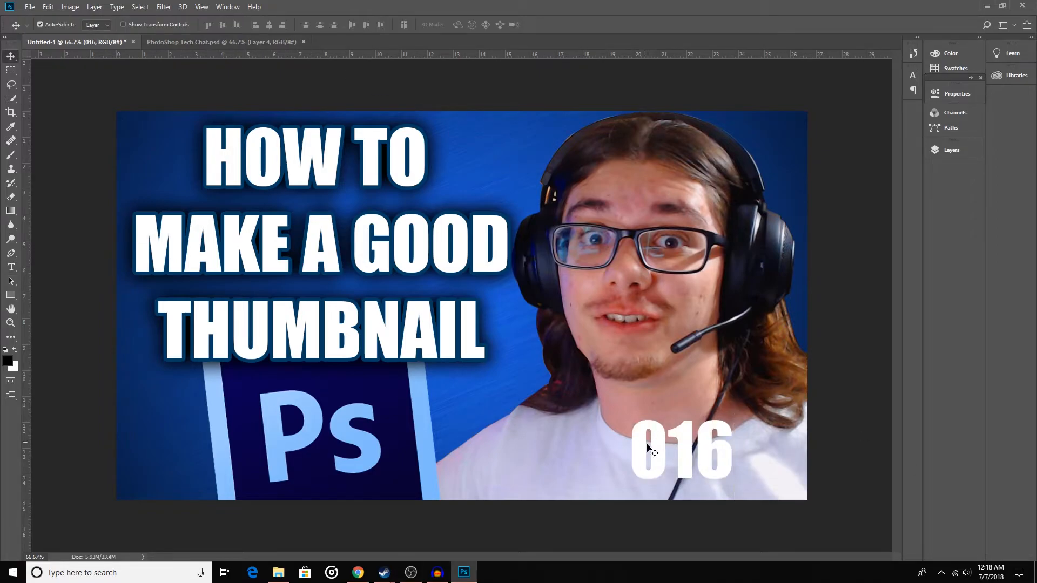
pyautogui.moveTo(686, 457); pyautogui.dragTo(797, 477)
# - Apply a dark blue stroke and a black drop shadow with 45% spread and 43 px size to the "016" text layer
pyautogui.click(11, 267)
pyautogui.click(970, 153)
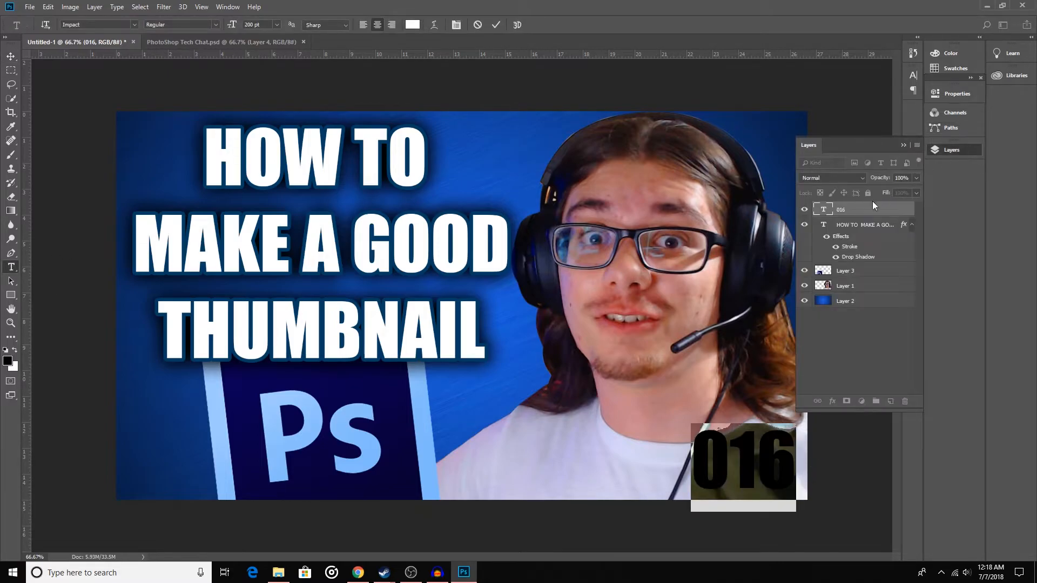
pyautogui.click(841, 214)
pyautogui.rightClick(842, 214)
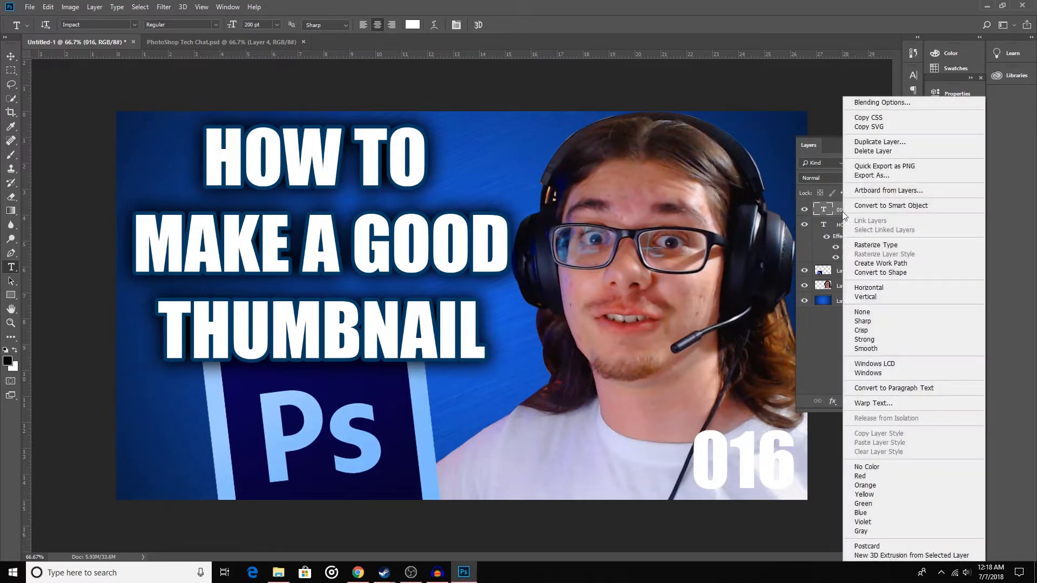
pyautogui.click(889, 100)
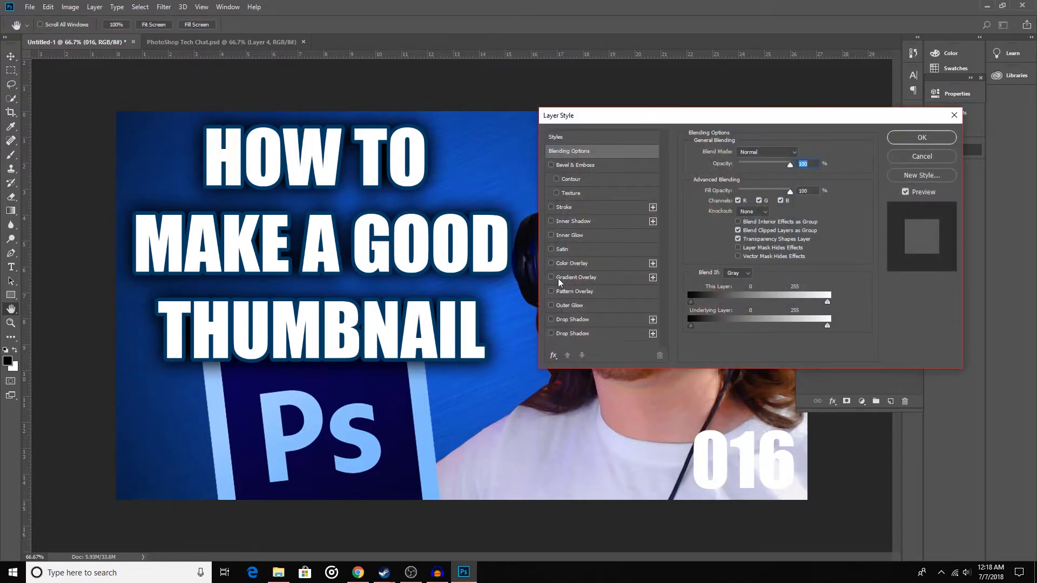
pyautogui.click(551, 207)
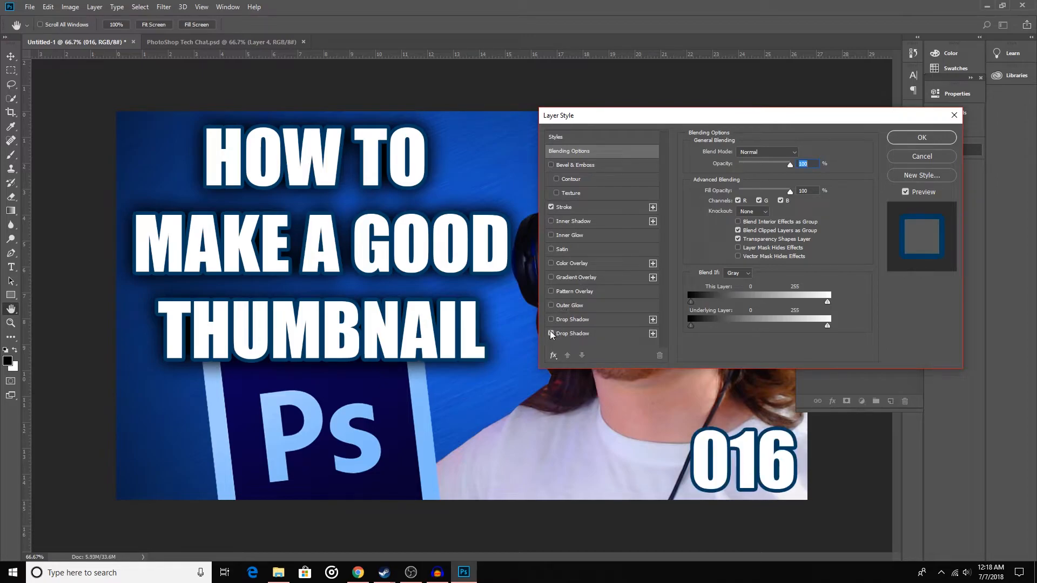
pyautogui.click(572, 334)
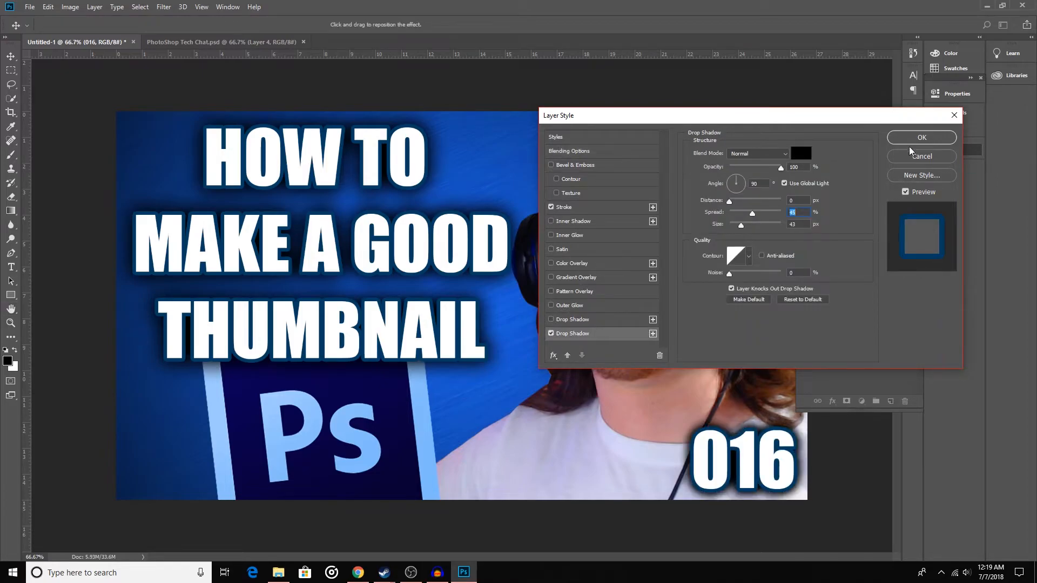
pyautogui.click(910, 138)
pyautogui.click(902, 147)
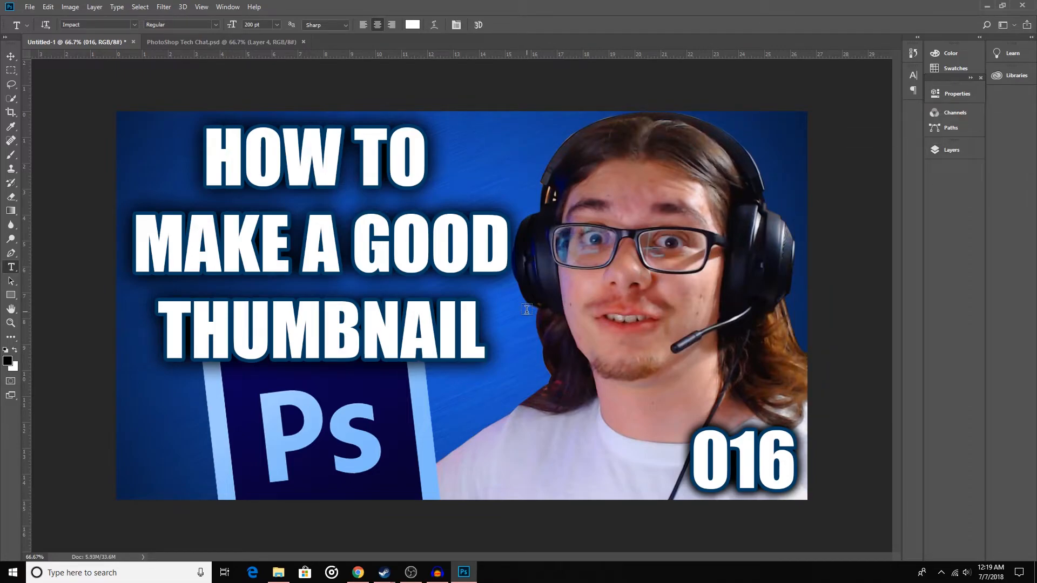
# - Open the blending options of the cut-out person's layer and add an outer glow
pyautogui.click(10, 56)
pyautogui.click(651, 298)
pyautogui.click(950, 150)
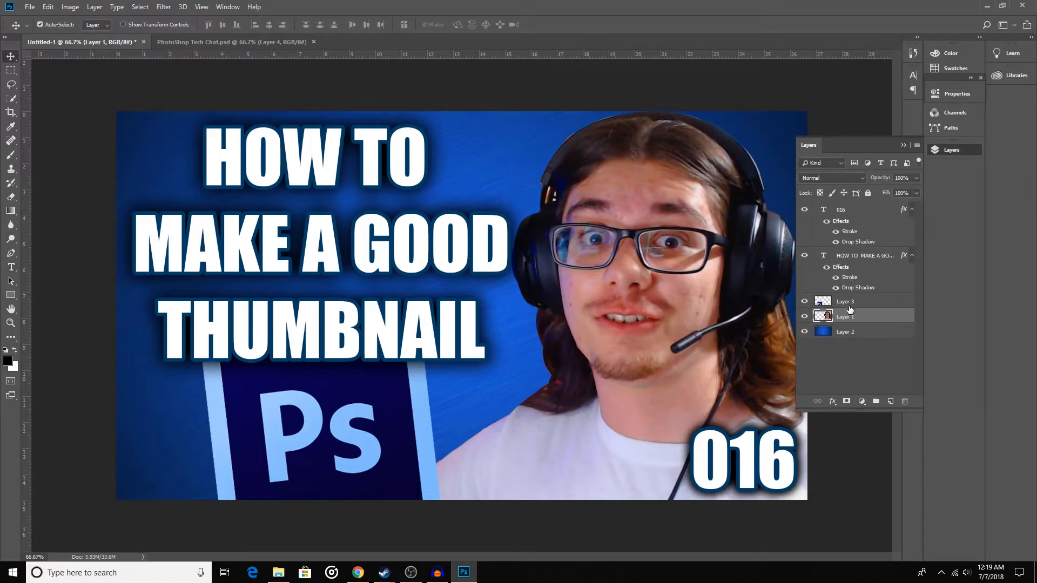
pyautogui.rightClick(846, 318)
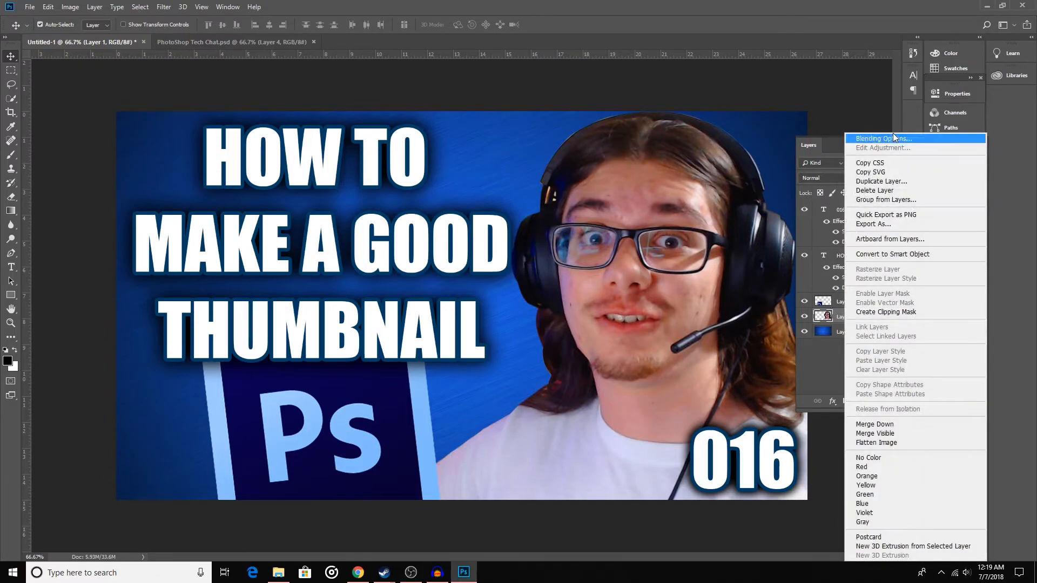
pyautogui.click(894, 139)
pyautogui.moveTo(676, 120); pyautogui.dragTo(191, 101)
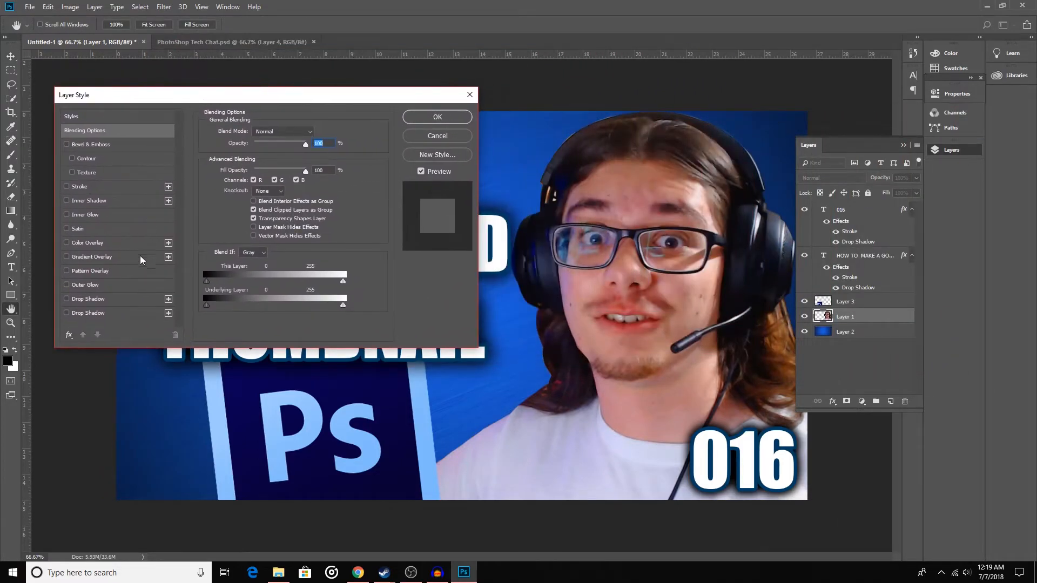
pyautogui.click(66, 285)
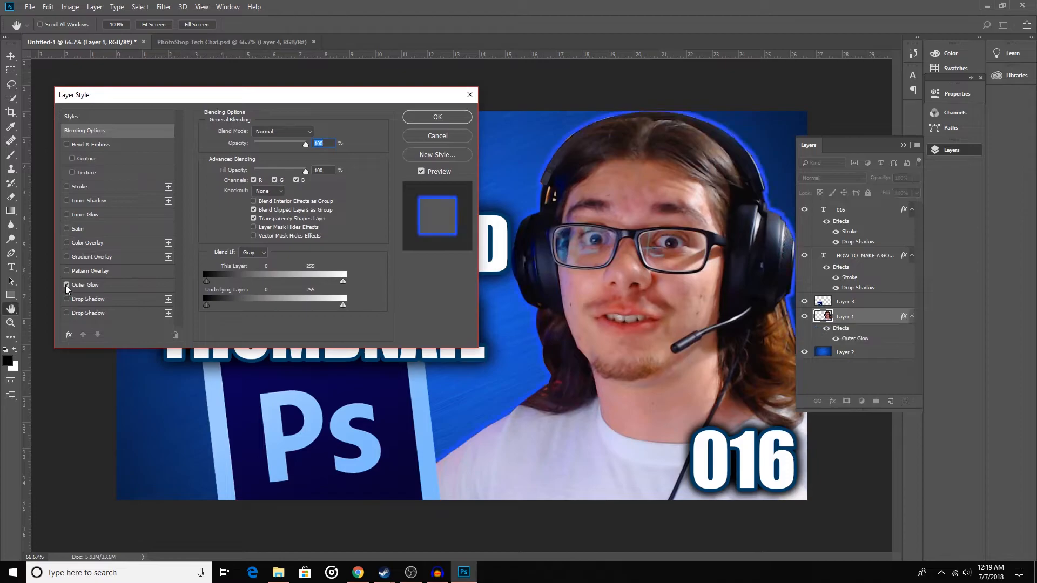
pyautogui.click(105, 286)
# - Set the person's outer glow to light blue (a3c6ff) with a spread of 58% and a size of 21 px
pyautogui.click(235, 170)
pyautogui.moveTo(567, 305)
pyautogui.mouseDown()
pyautogui.moveTo(530, 250)
pyautogui.moveTo(533, 261)
pyautogui.moveTo(488, 258)
pyautogui.mouseUp()
pyautogui.click(582, 315)
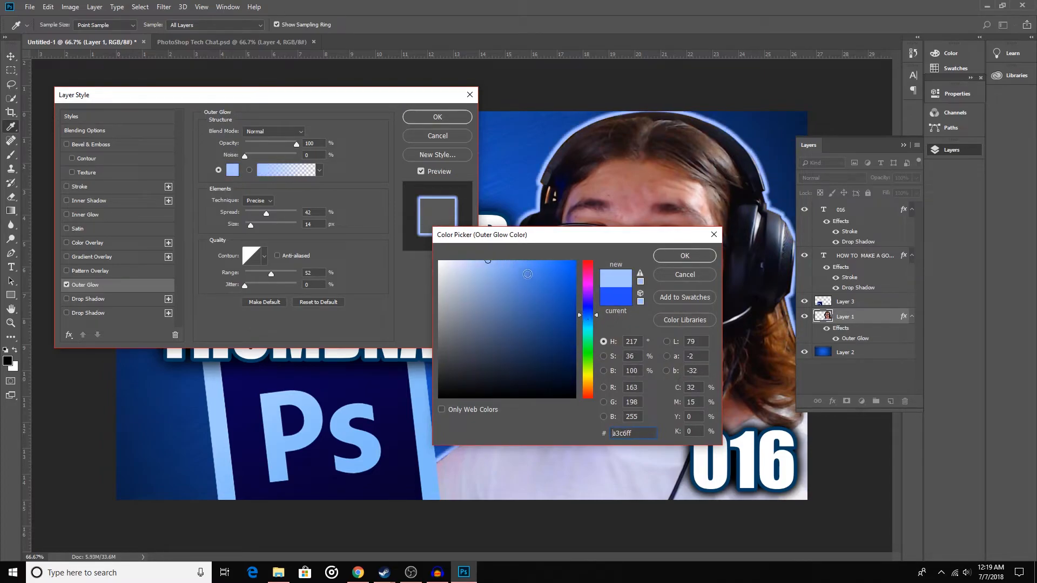
pyautogui.click(684, 255)
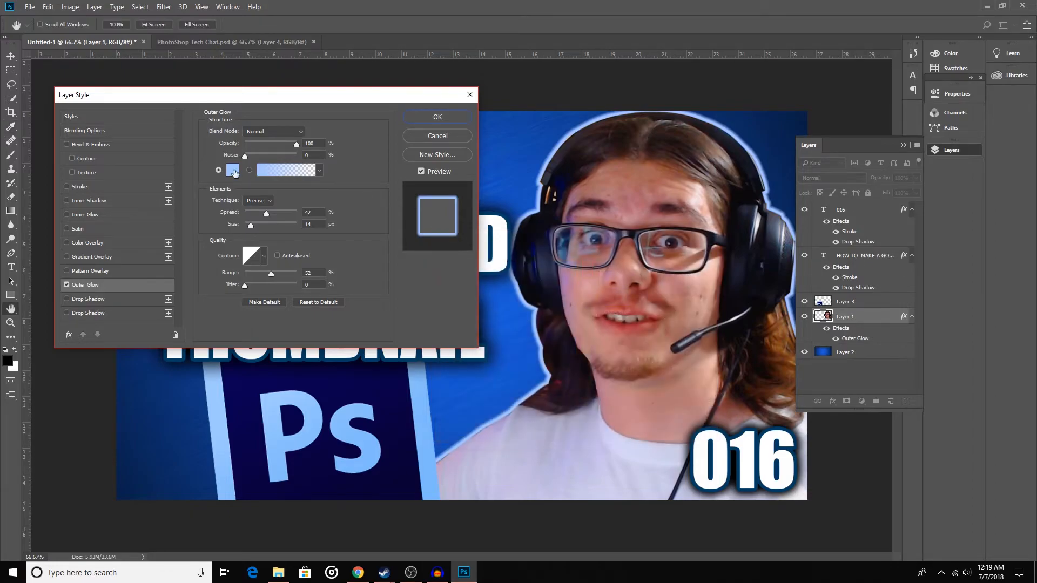
pyautogui.moveTo(266, 213)
pyautogui.mouseDown()
pyautogui.moveTo(280, 213)
pyautogui.moveTo(251, 226)
pyautogui.mouseUp()
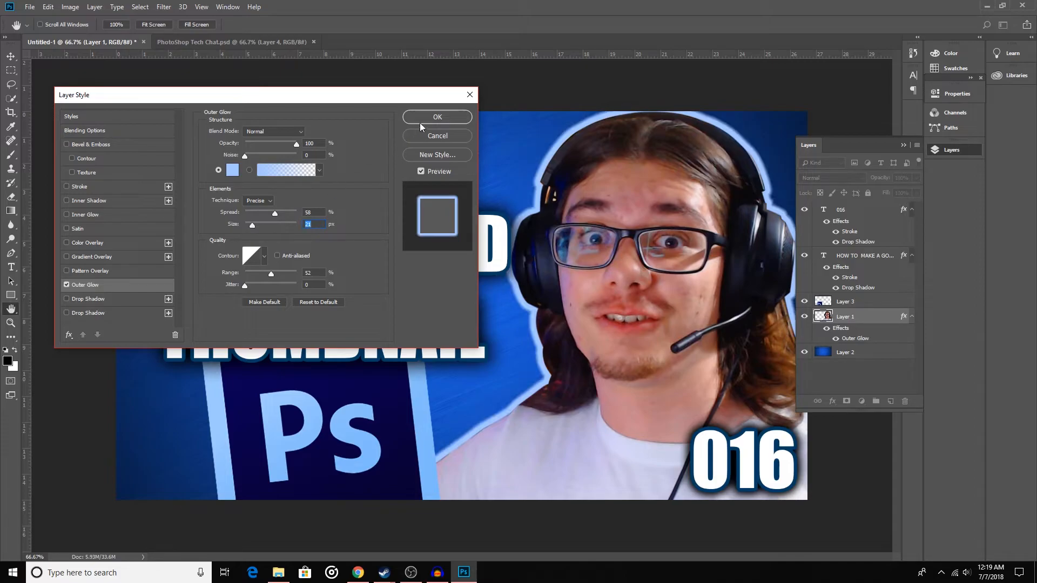
# - Add a black drop shadow with a size of 70 px to the cut-out person and apply the layer style
pyautogui.click(67, 313)
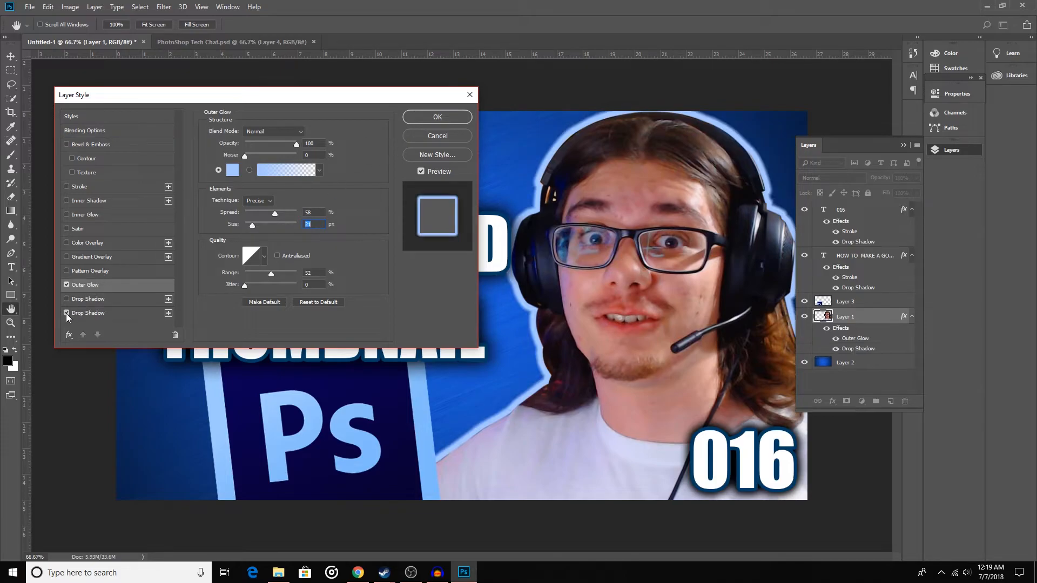
pyautogui.click(86, 313)
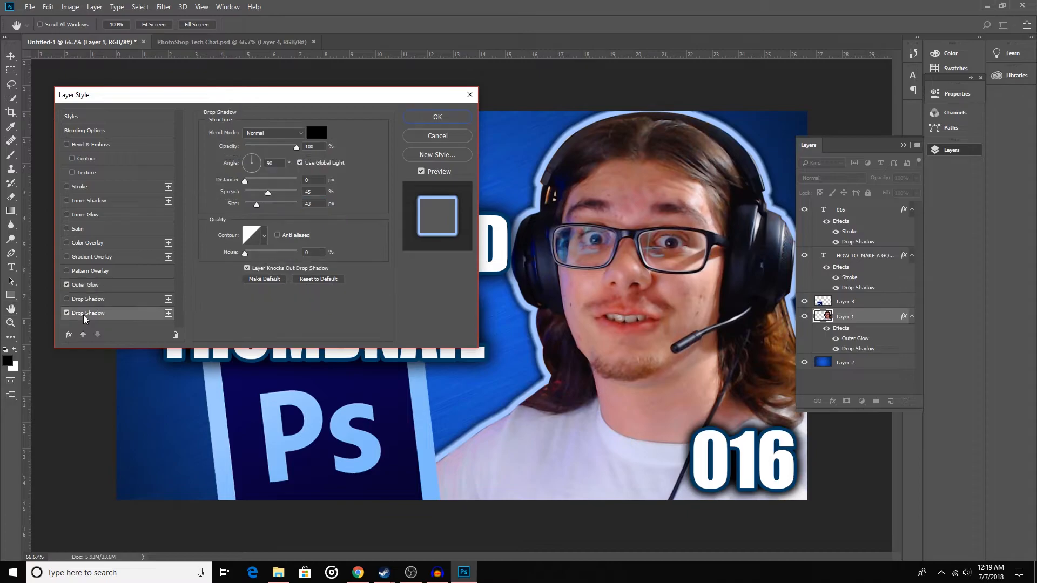
pyautogui.moveTo(247, 184); pyautogui.dragTo(264, 209)
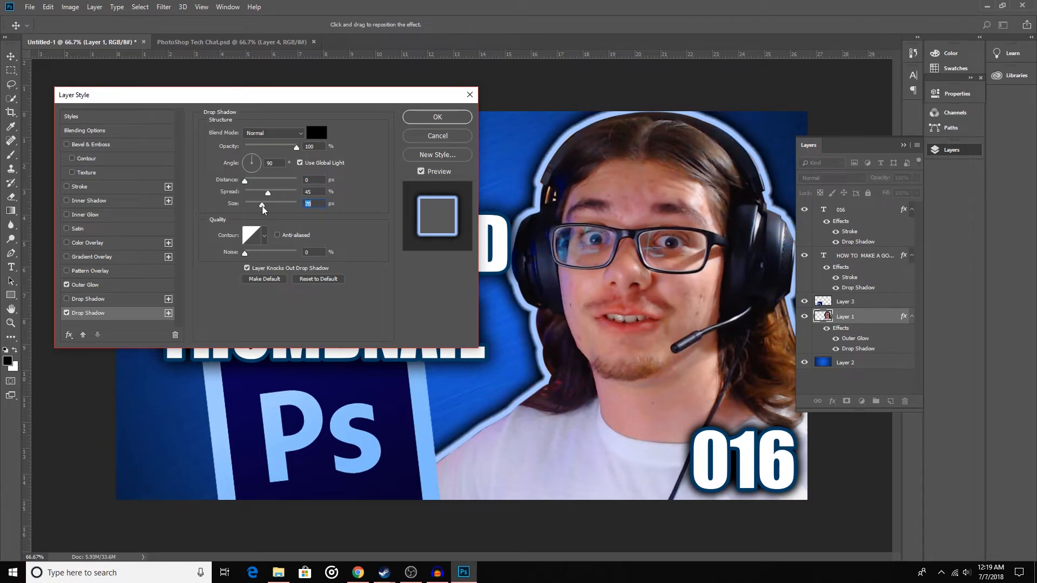
pyautogui.click(428, 118)
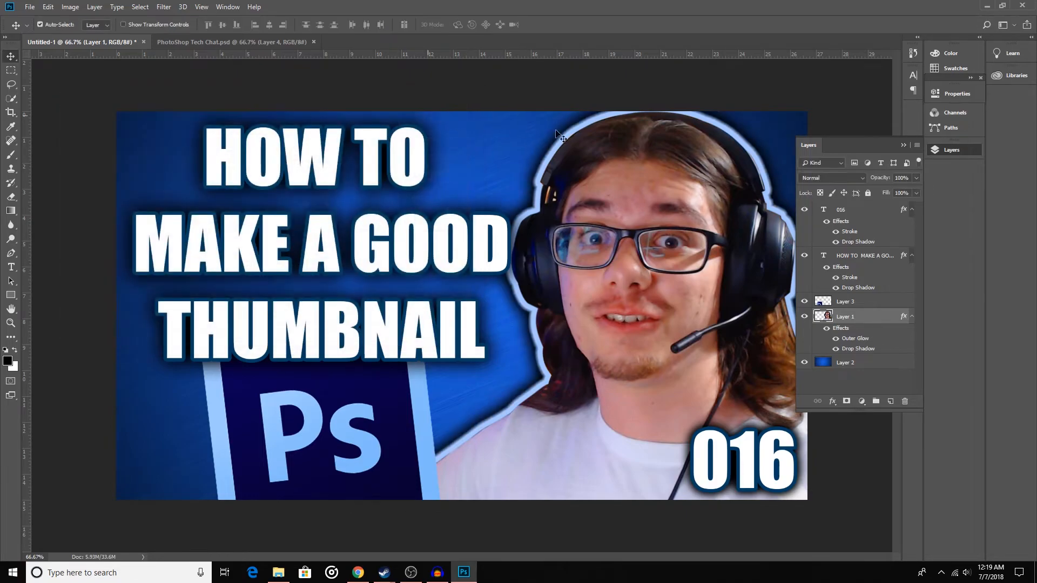
pyautogui.click(903, 144)
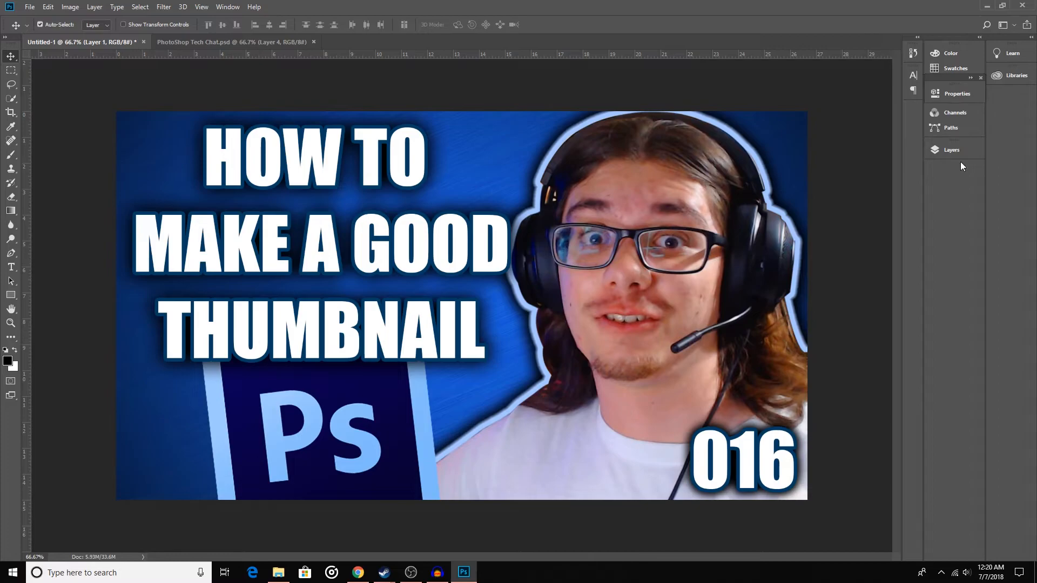
# - Move the cut-out person's layer above the title text layer, directly below the "016" layer
pyautogui.click(961, 148)
pyautogui.moveTo(855, 319); pyautogui.dragTo(872, 257)
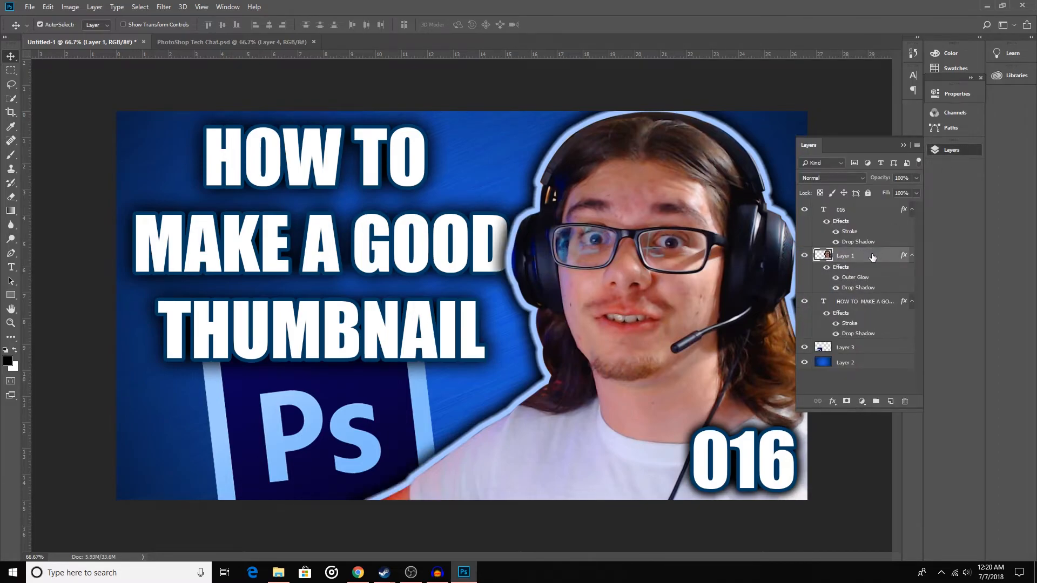
pyautogui.click(902, 145)
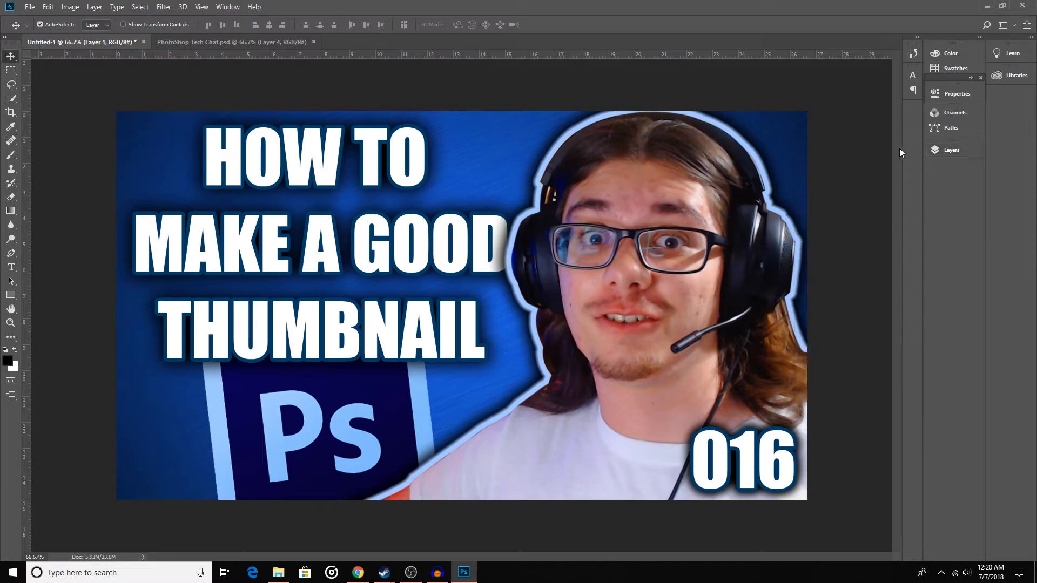